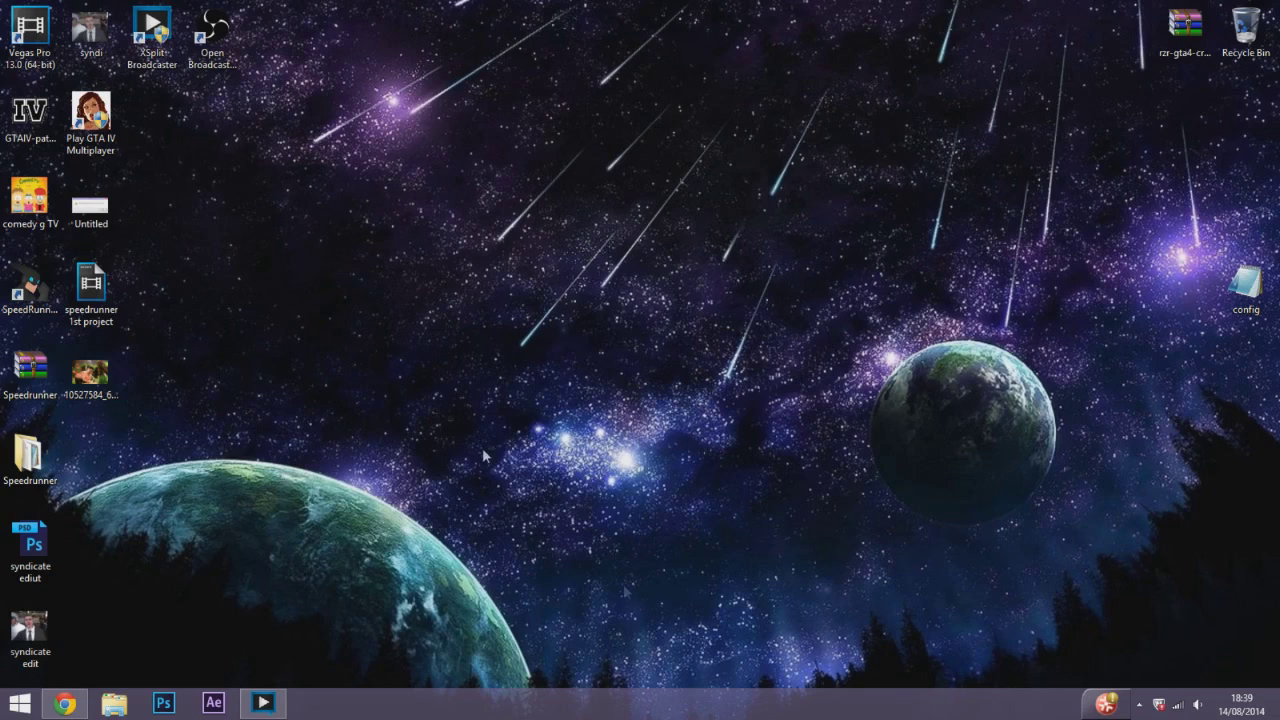
Step: Select the Speedrunner.zip share link in the browser, then minimize the browser to the desktop
left_click(64, 703)
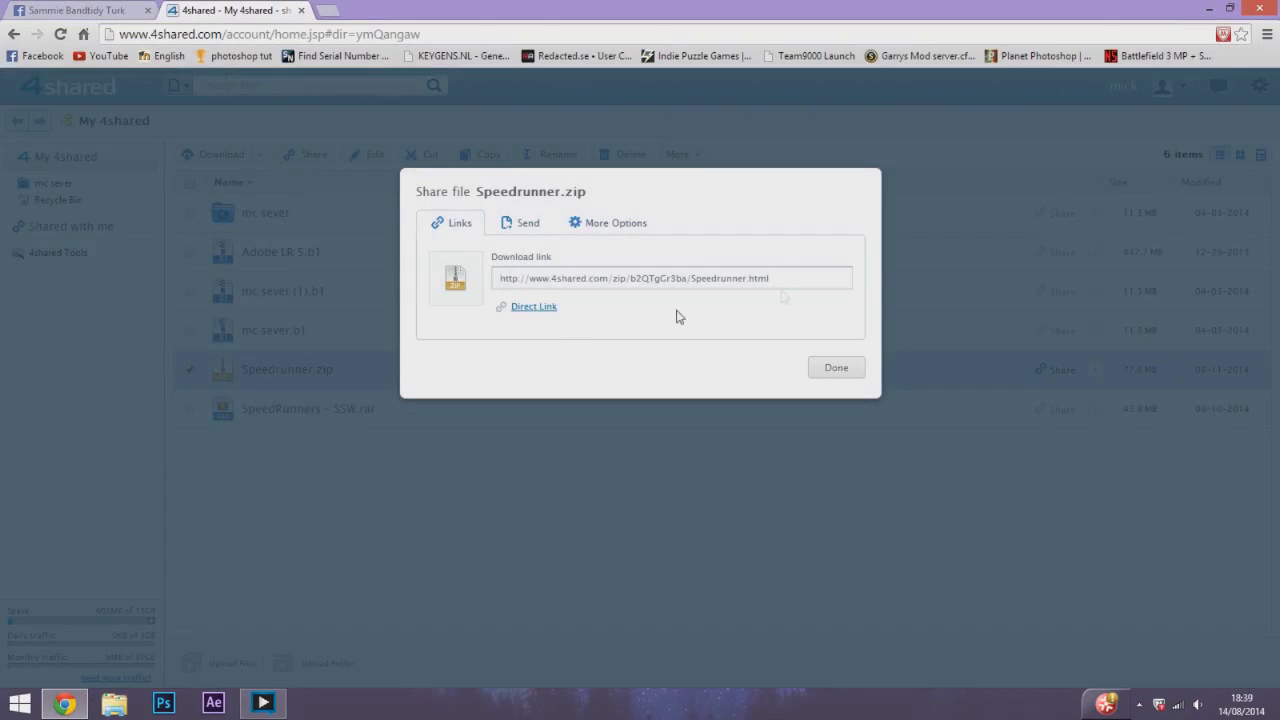
left_click_drag(780, 284, 500, 280)
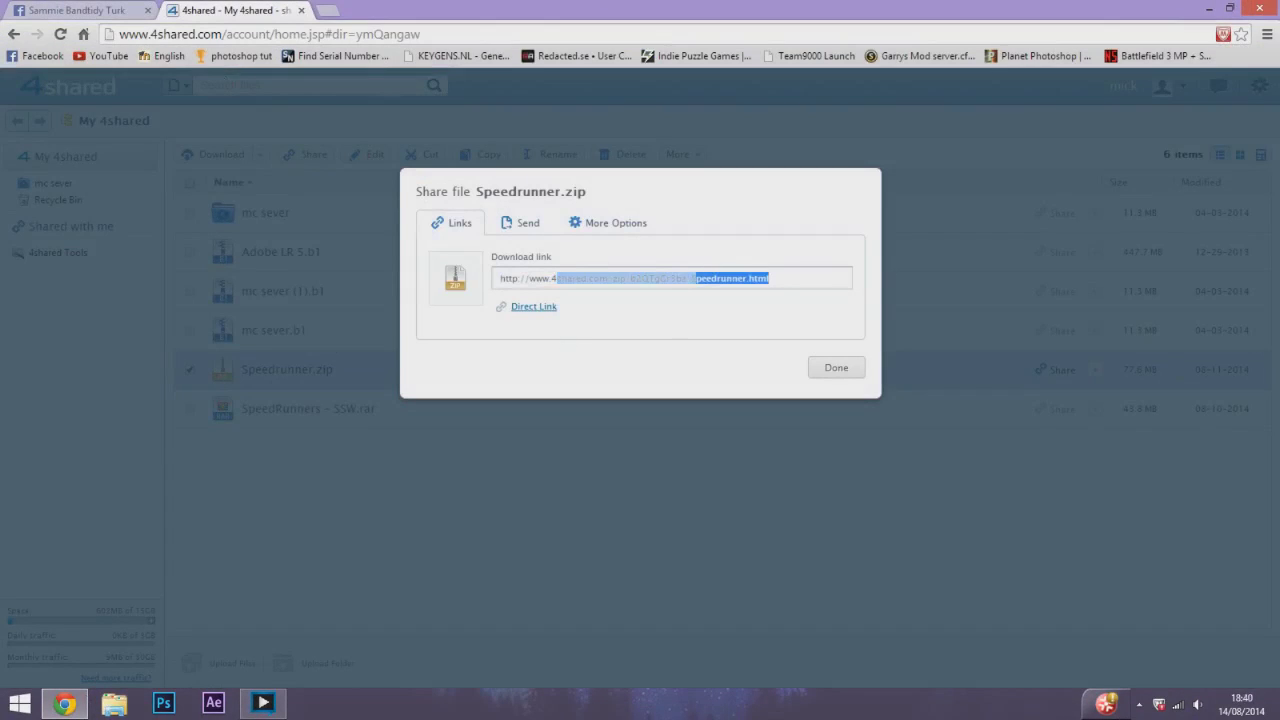
mouse_move(770, 278)
left_mouse_down()
mouse_move(640, 278)
mouse_move(770, 278)
mouse_move(746, 278)
left_mouse_up()
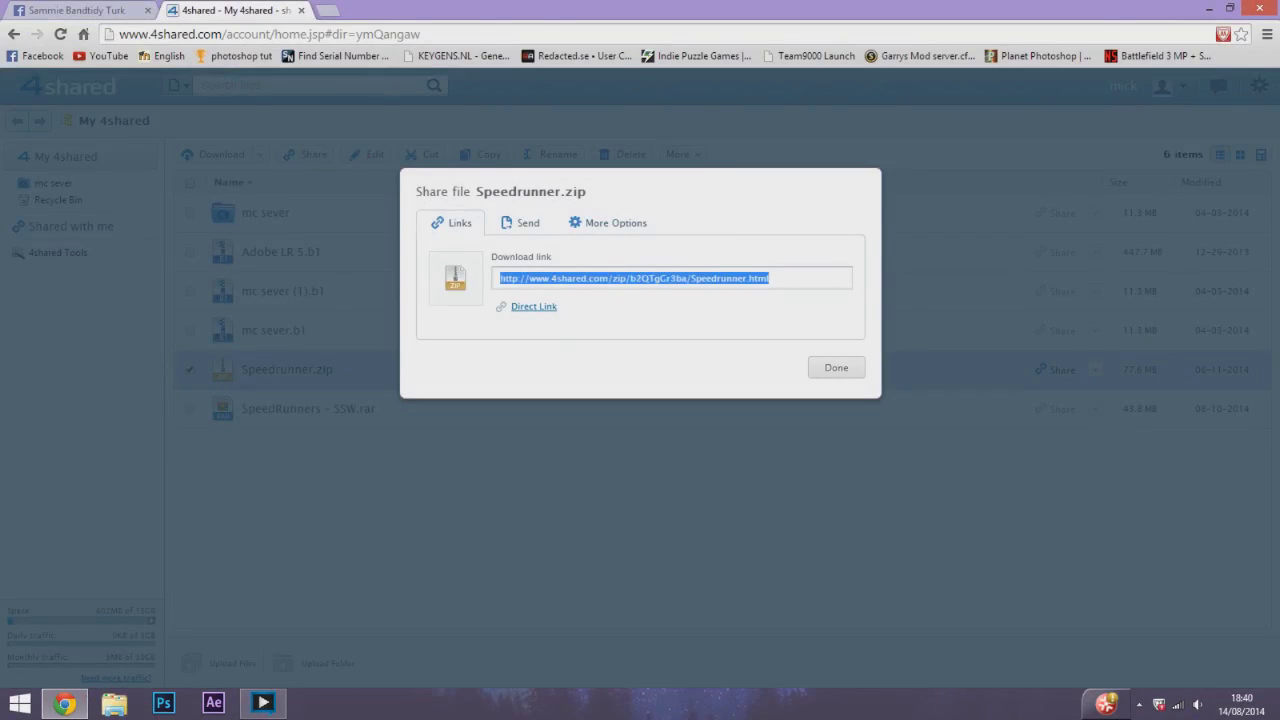
mouse_move(746, 278)
left_mouse_down()
mouse_move(542, 278)
mouse_move(803, 296)
left_mouse_up()
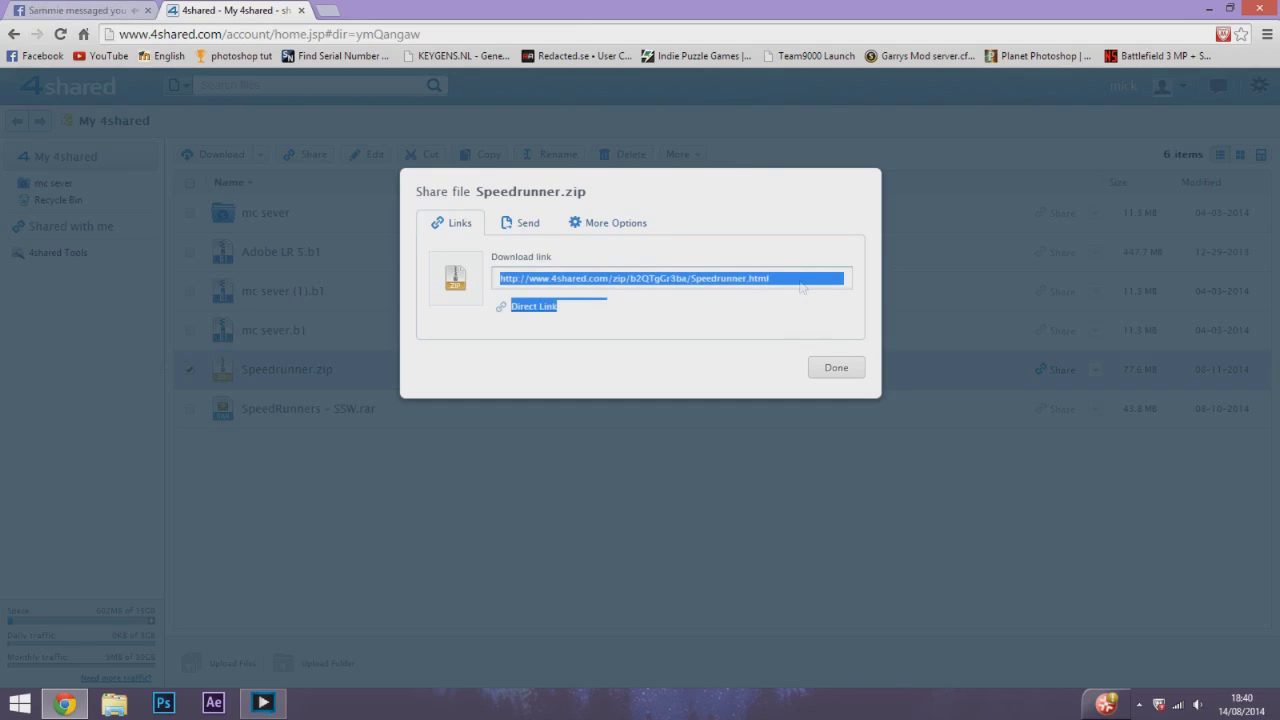
left_click(808, 274)
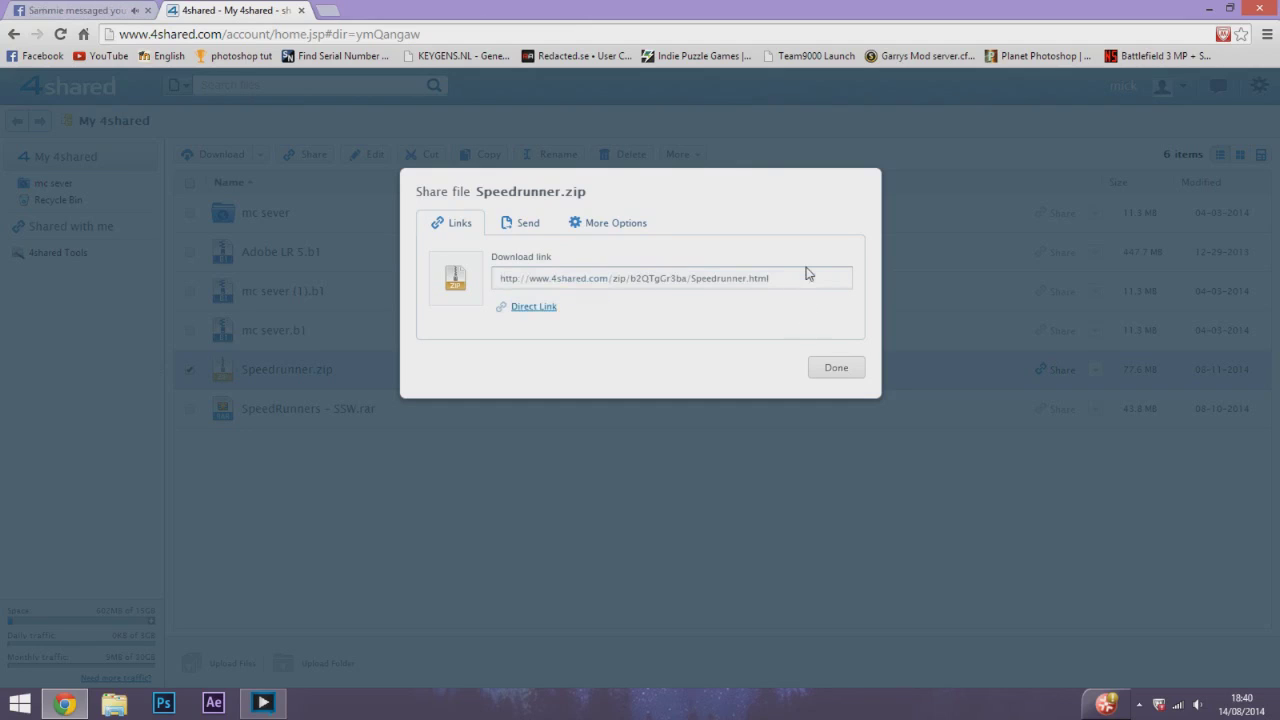
left_click(1208, 8)
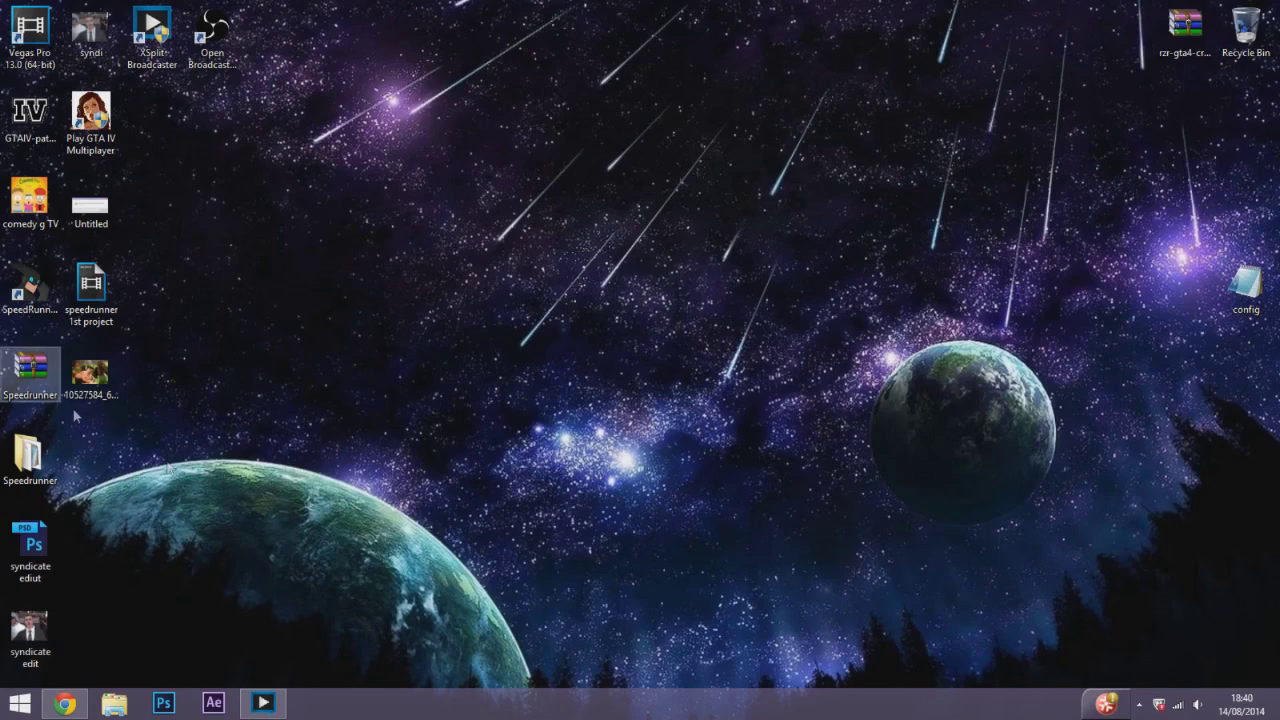
Step: Open Speedrunner.zip, pull out its Speedrunner folder, close the archive, and centre the folder
left_click_drag(30, 372, 440, 388)
mouse_move(252, 432)
left_mouse_down()
mouse_move(446, 406)
mouse_move(30, 372)
left_mouse_up()
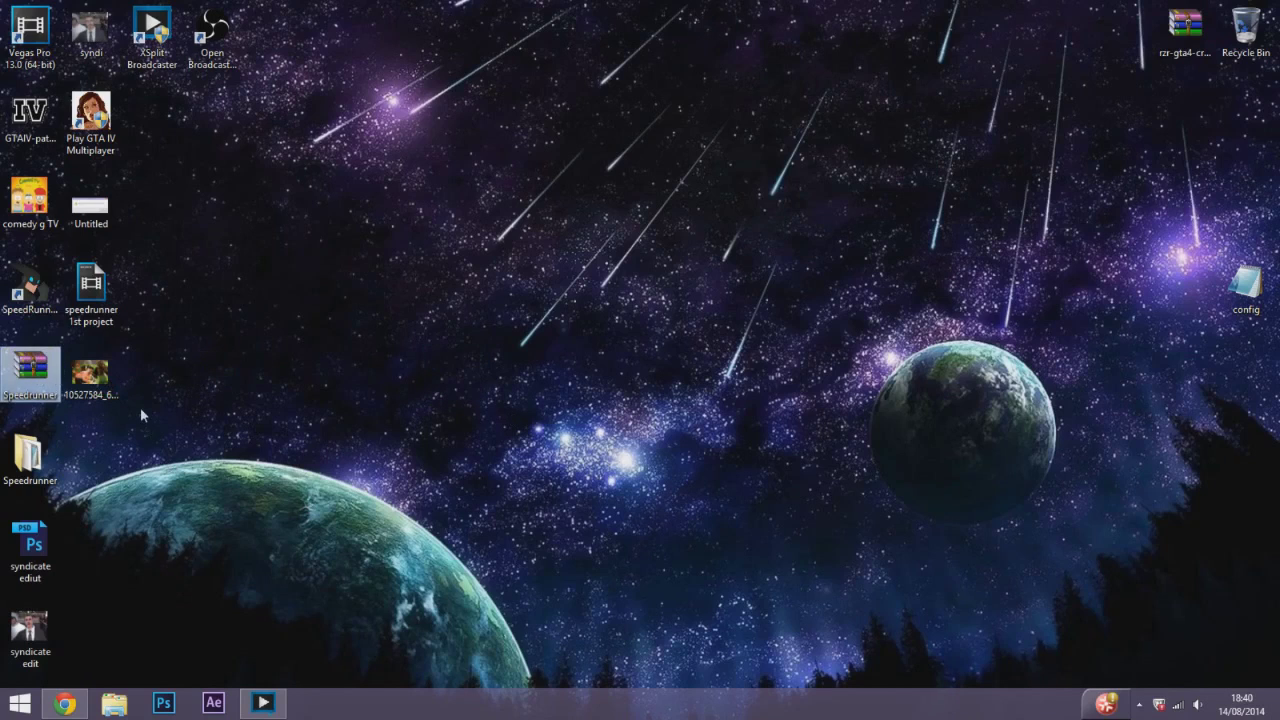
left_click(730, 342)
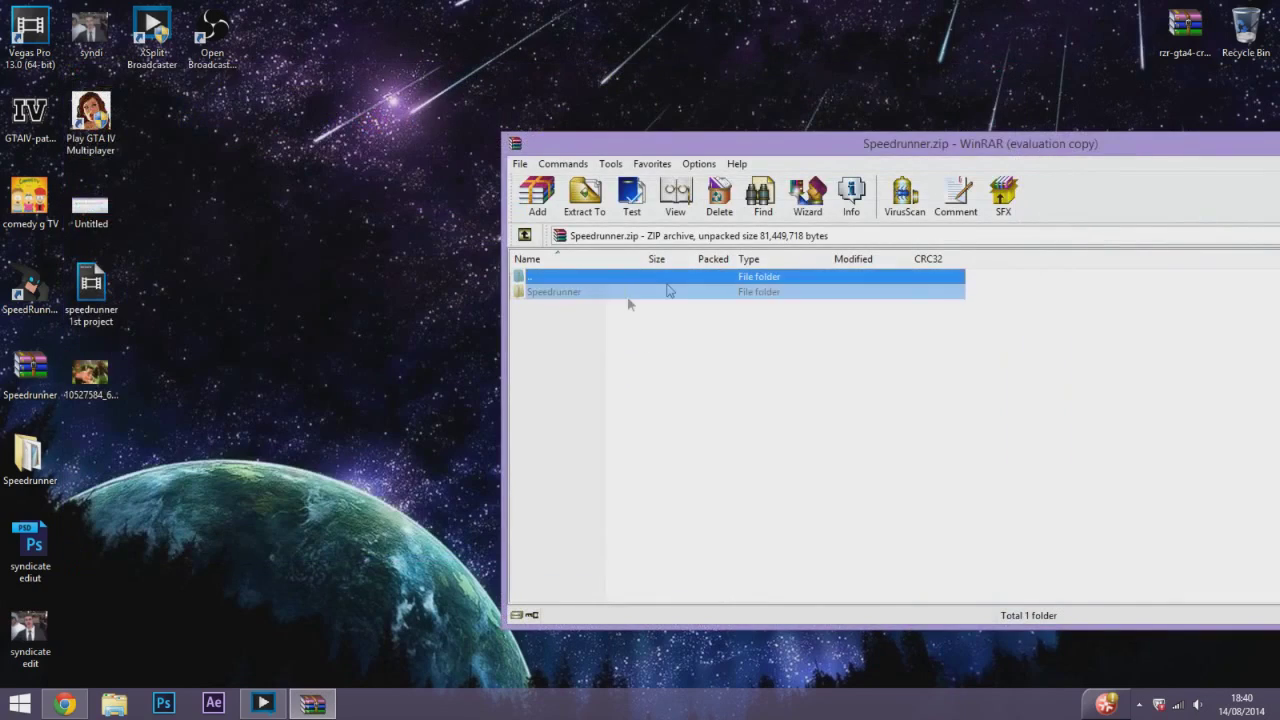
left_click(562, 297)
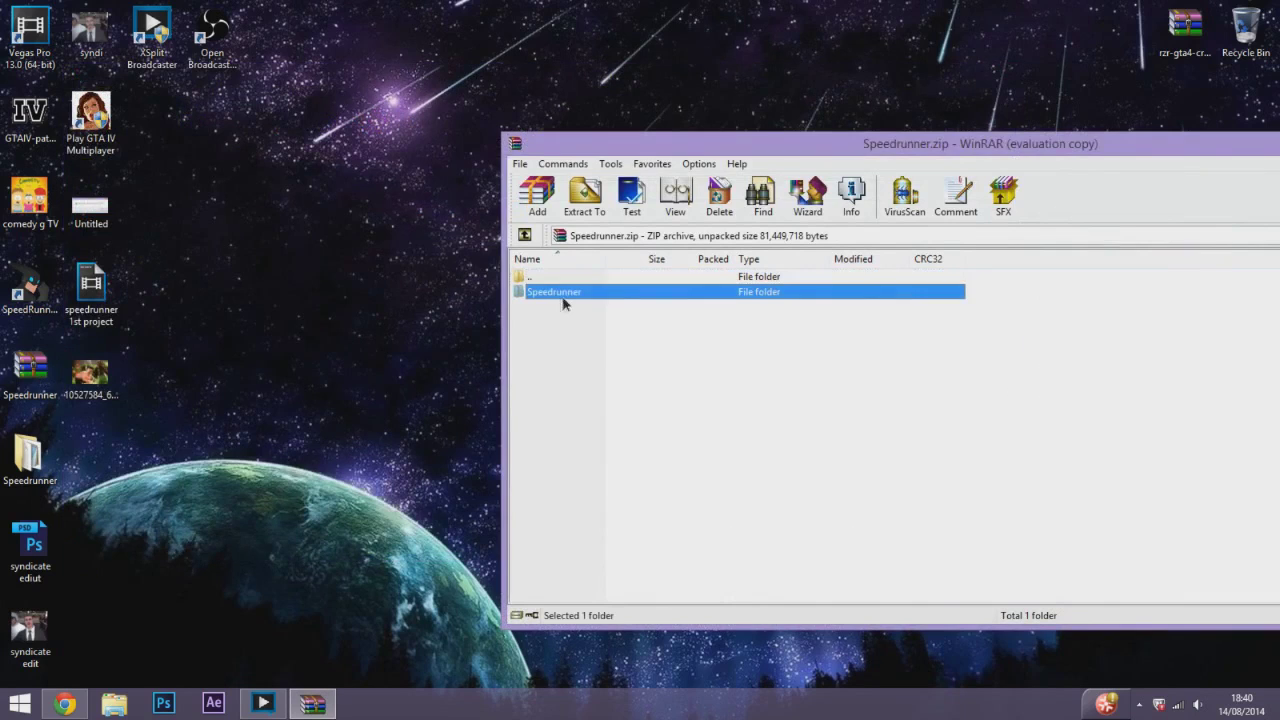
left_click_drag(562, 303, 599, 395)
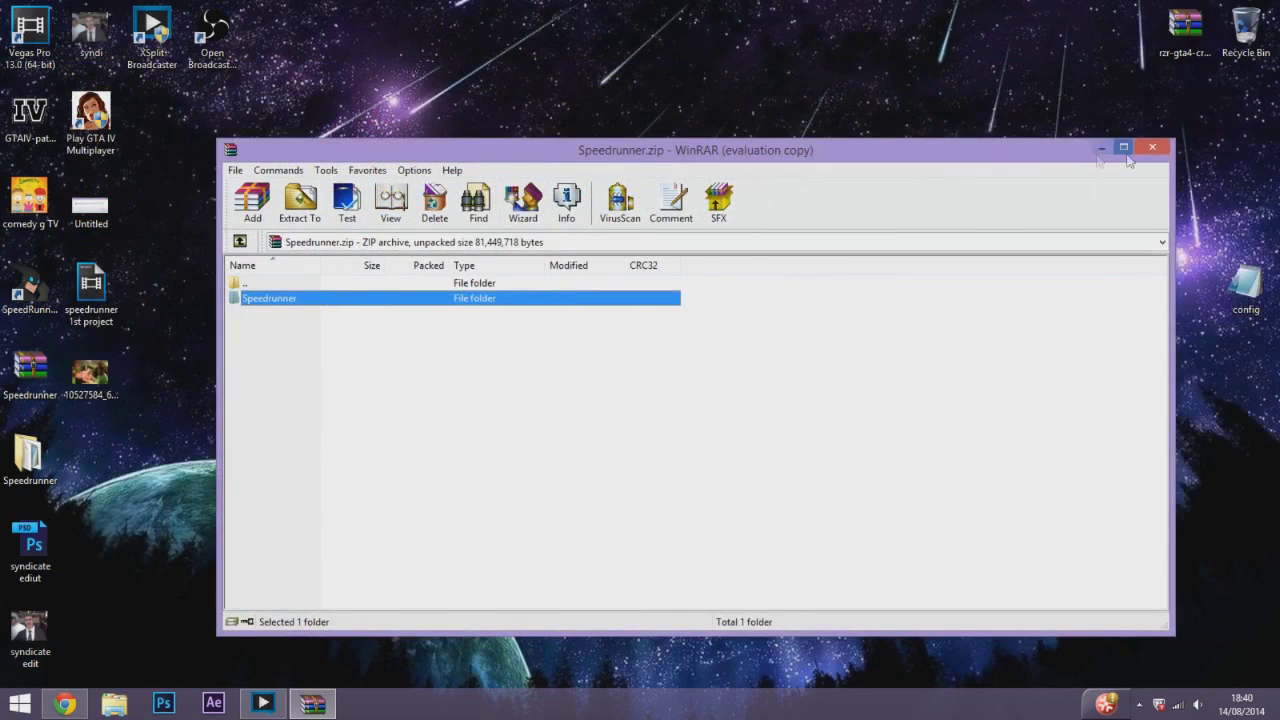
left_click(1124, 150)
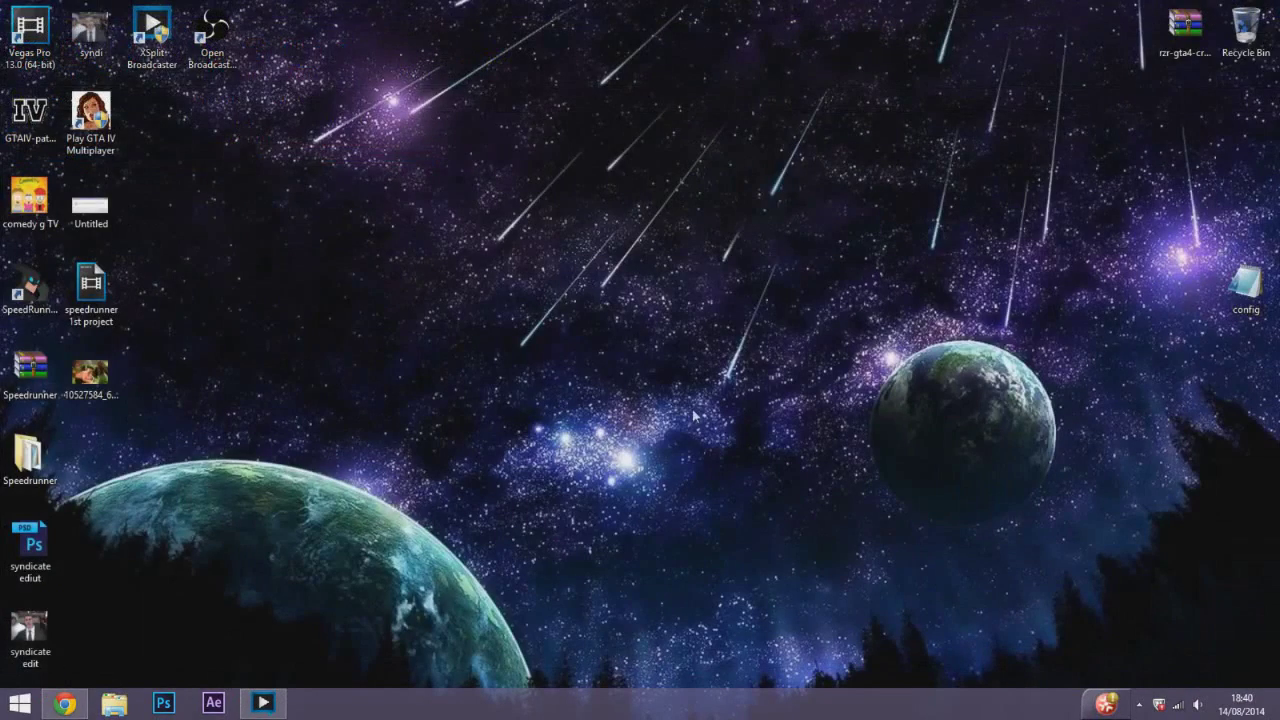
mouse_move(30, 455)
left_mouse_down()
mouse_move(600, 410)
mouse_move(602, 330)
left_mouse_up()
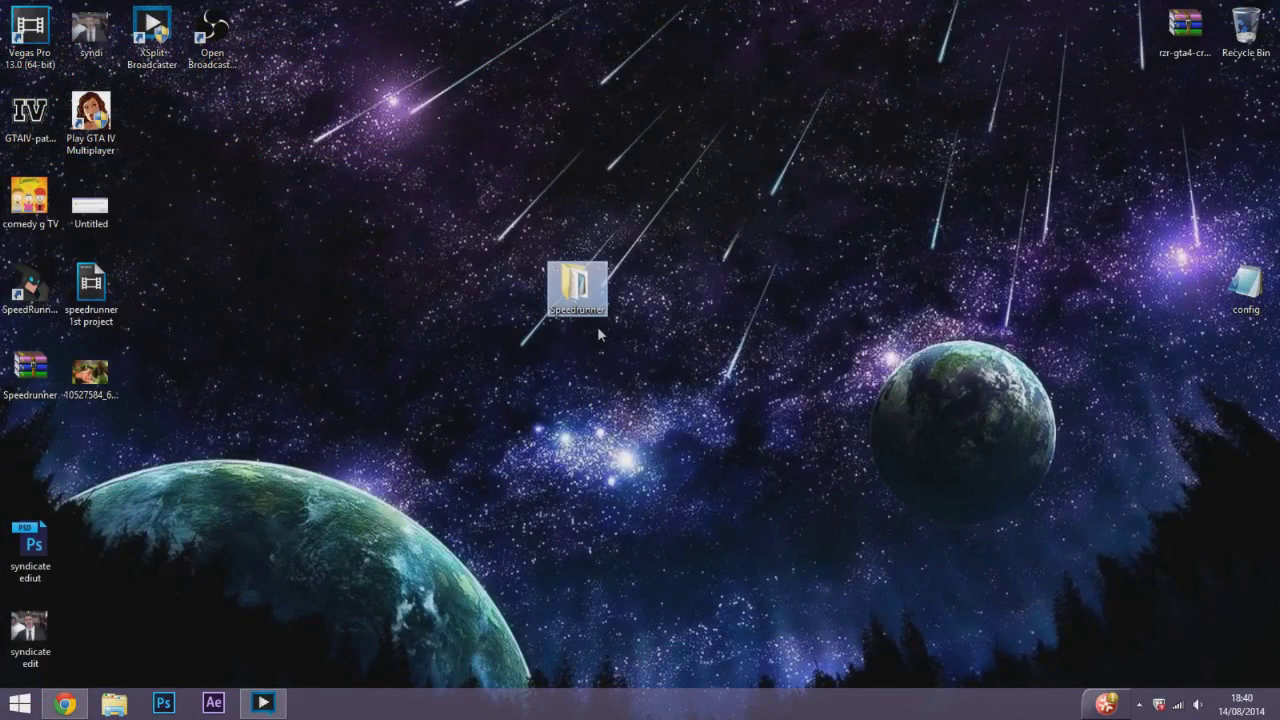
Step: Launch Setup from the Speedrunner folder and advance to the install-folder page
double_click(588, 298)
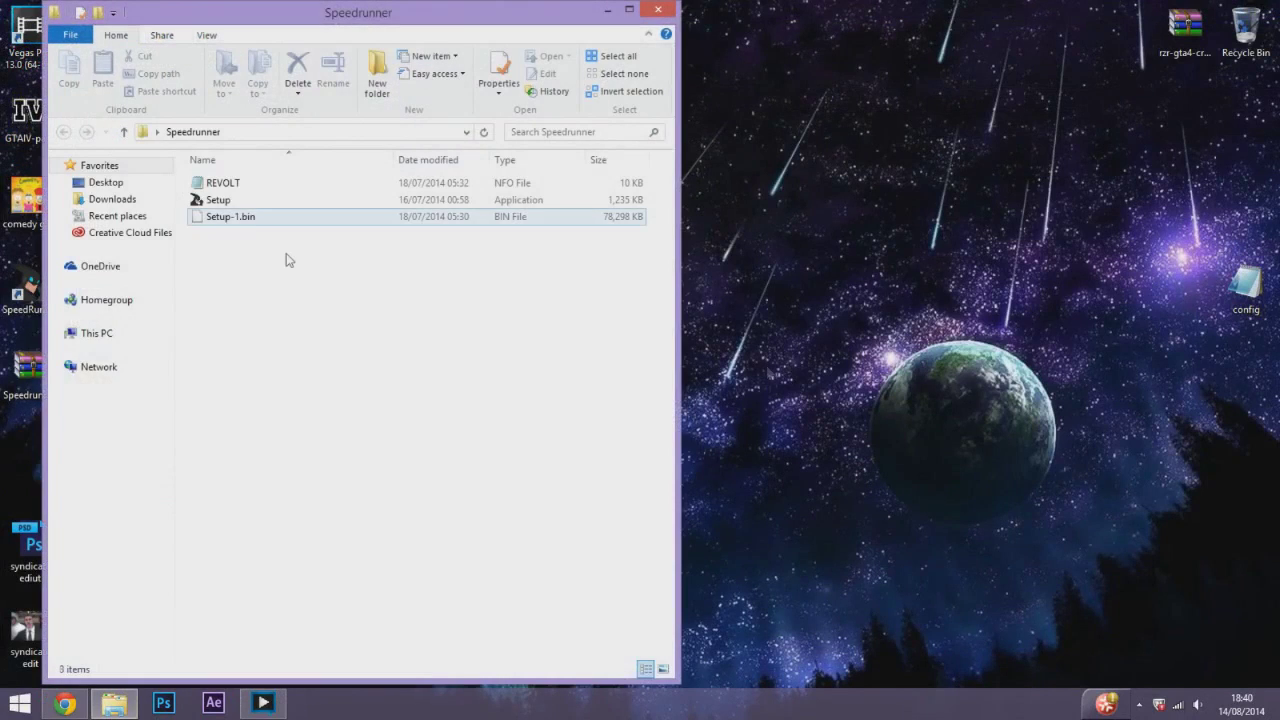
left_click(238, 202)
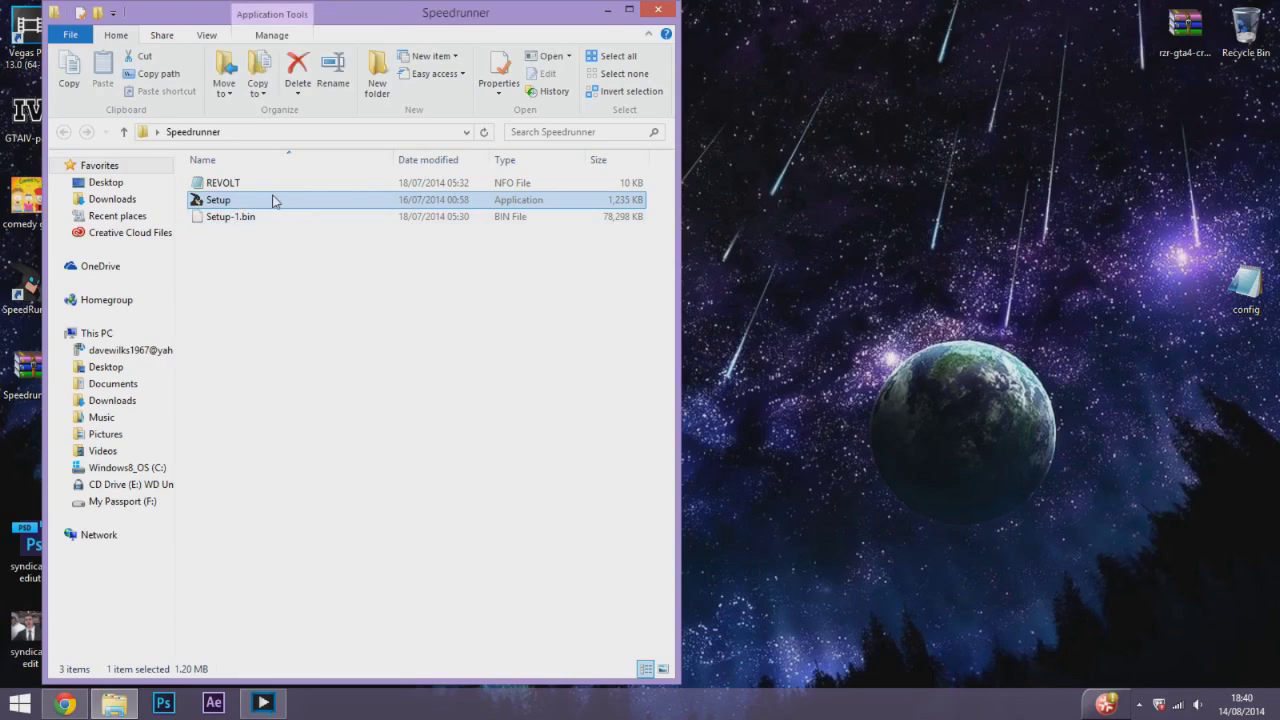
double_click(273, 201)
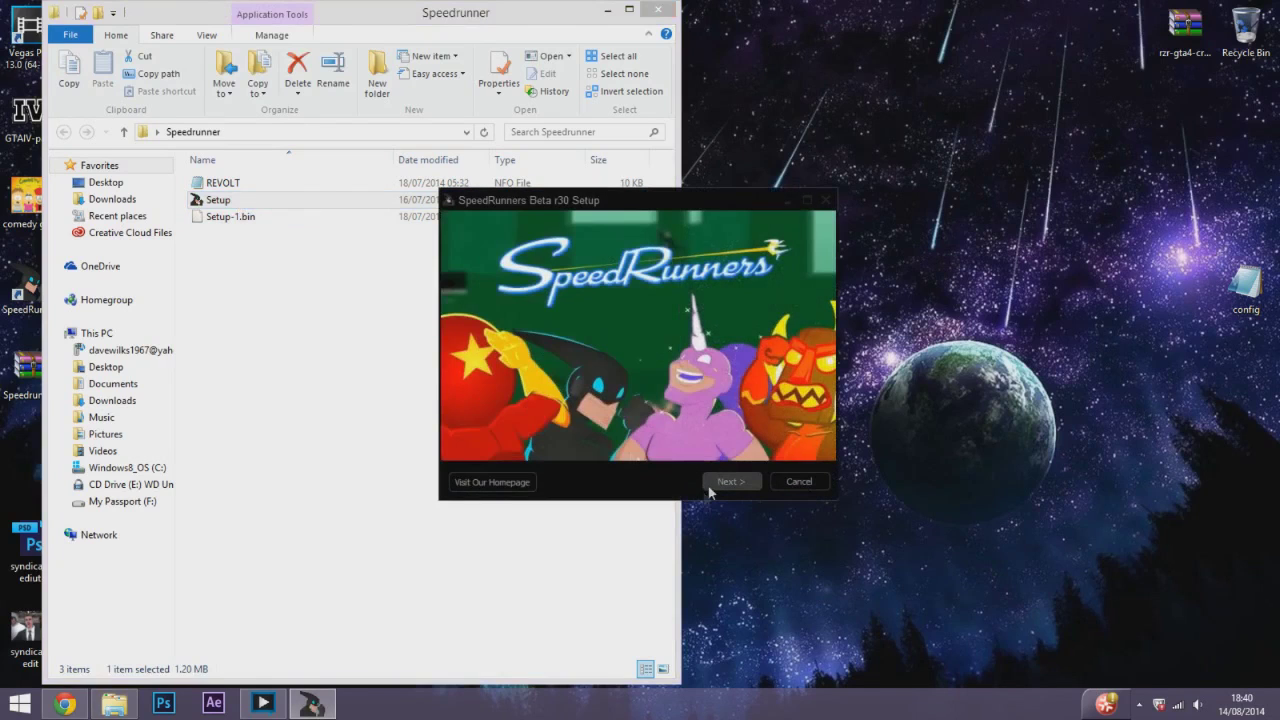
left_click(712, 484)
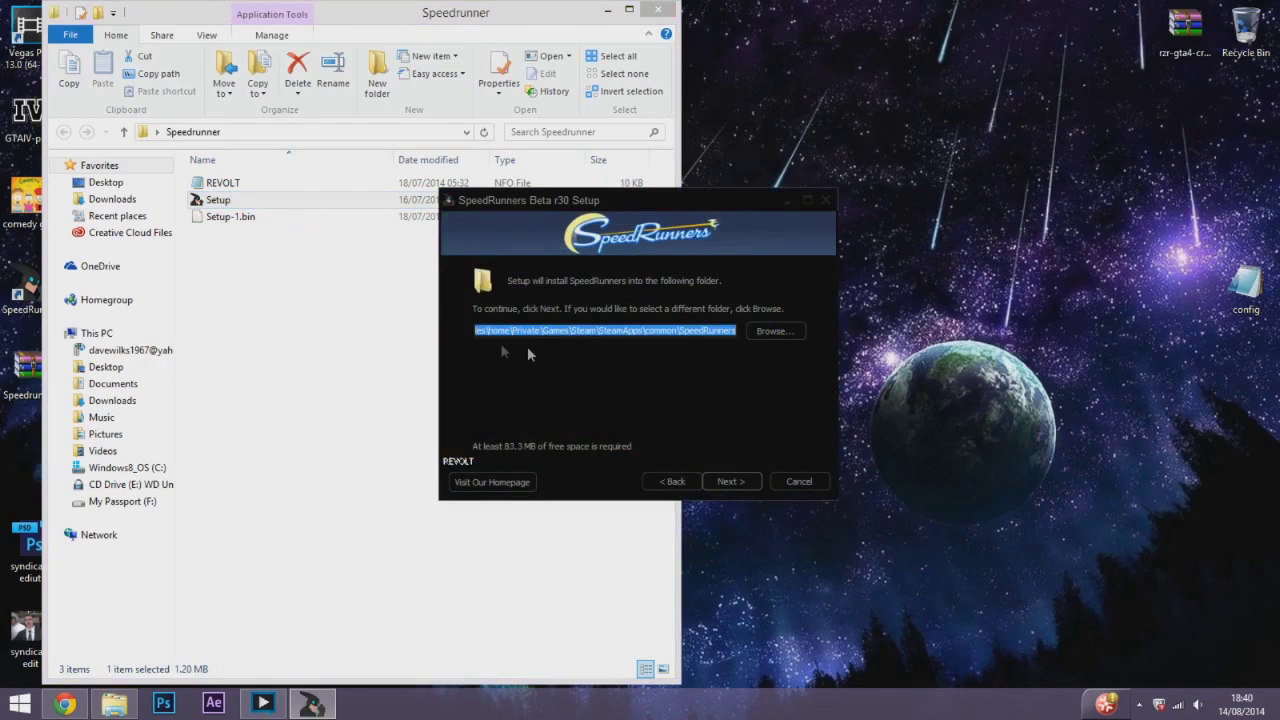
Step: Select the Steam common install path text in the folder field
left_click(709, 330)
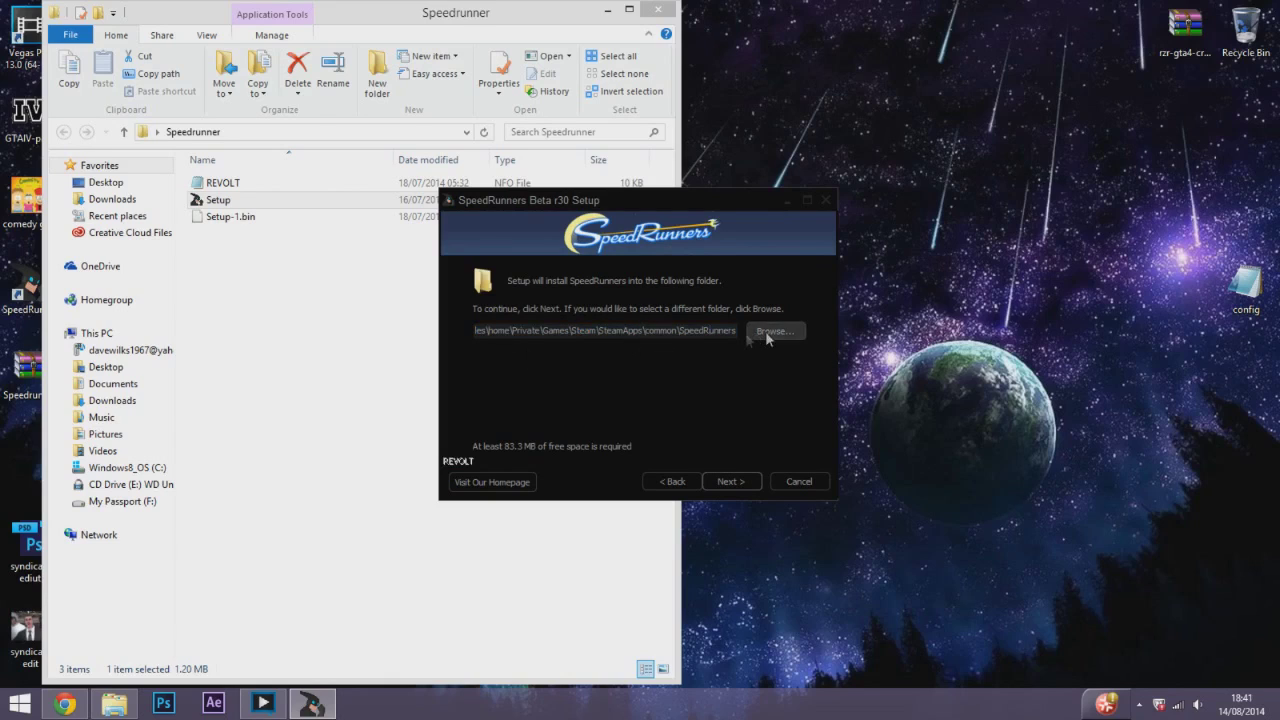
mouse_move(688, 330)
left_mouse_down()
mouse_move(740, 340)
mouse_move(724, 331)
left_mouse_up()
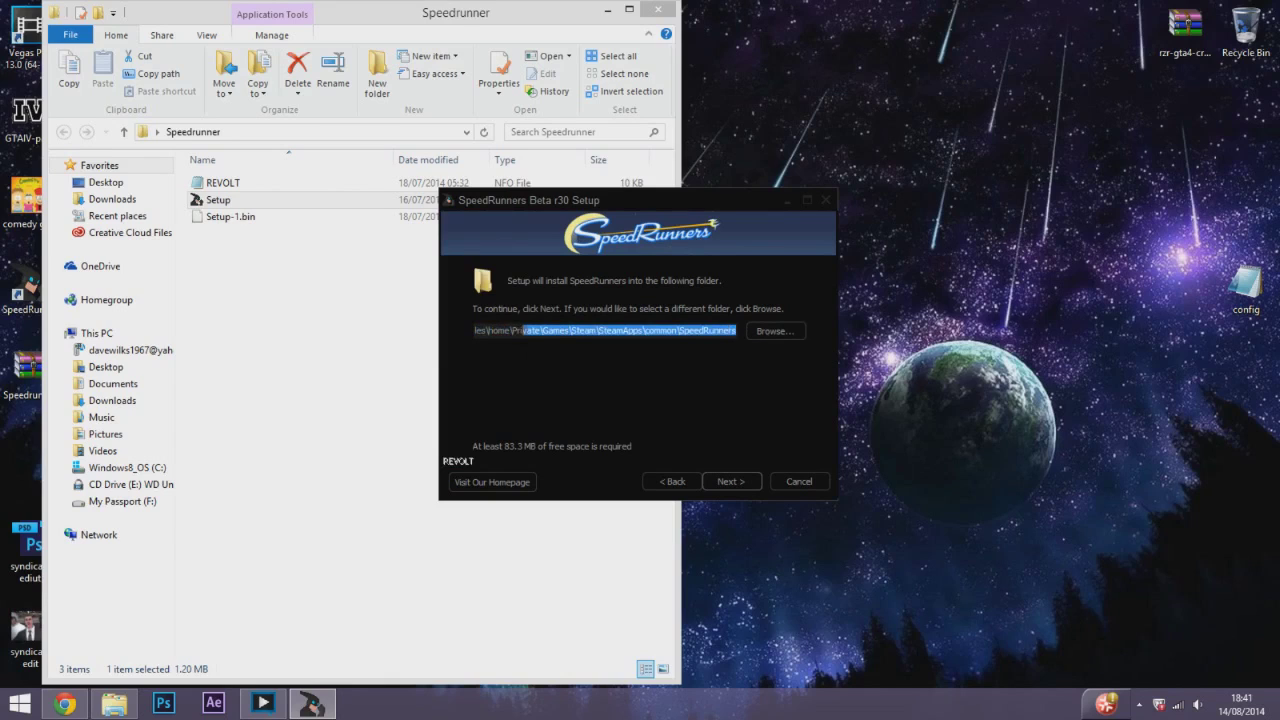
left_click_drag(724, 331, 478, 331)
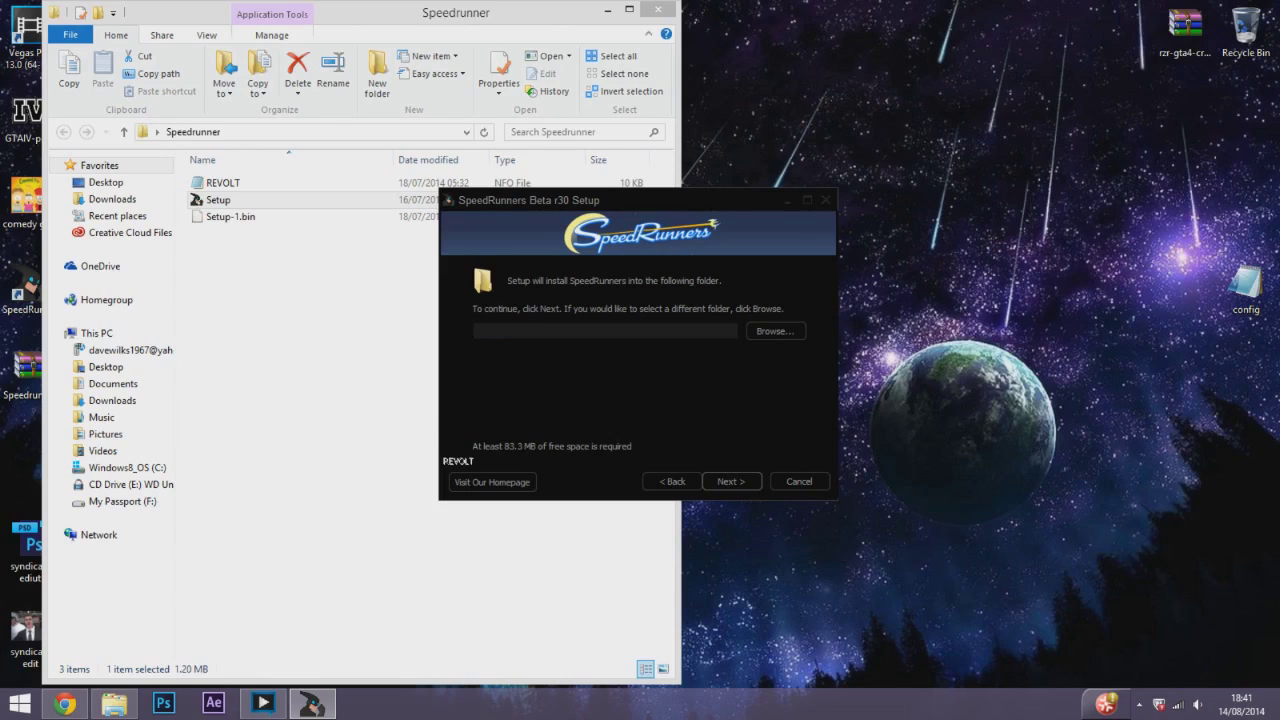
left_click_drag(478, 331, 769, 343)
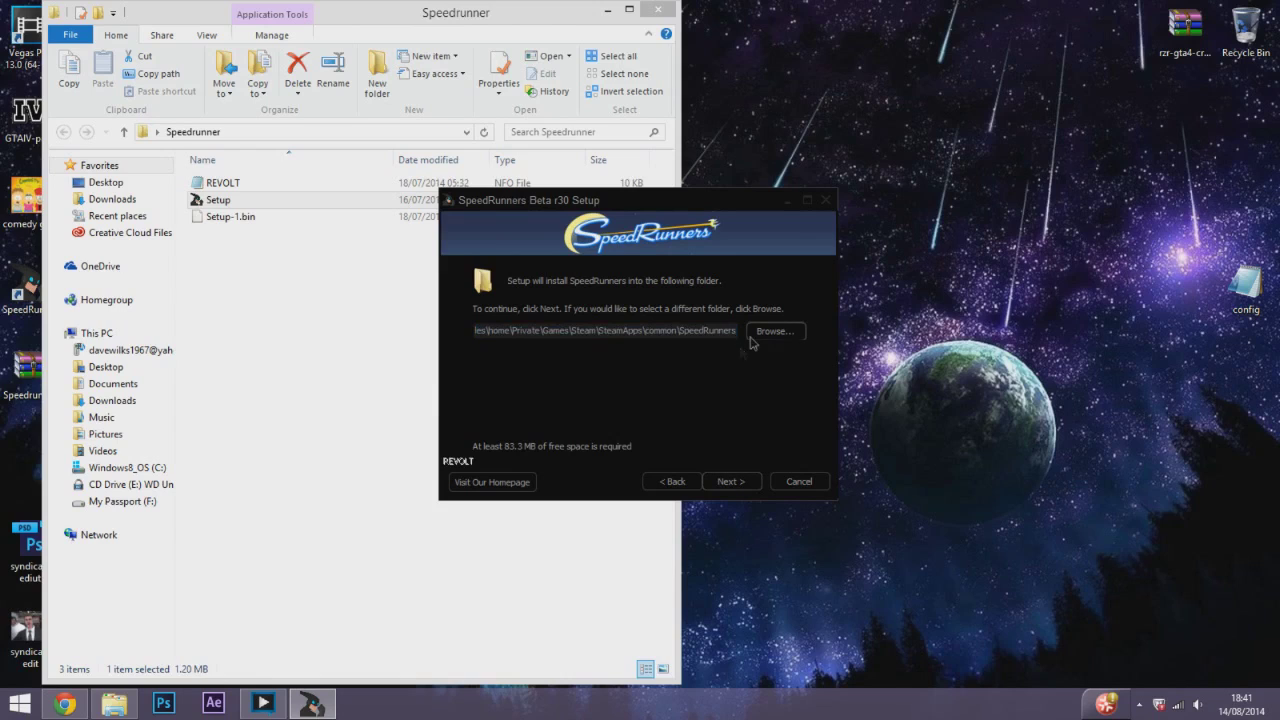
Step: Browse to C: > Users > your user folder > Desktop as the install location, then continue
left_click(760, 333)
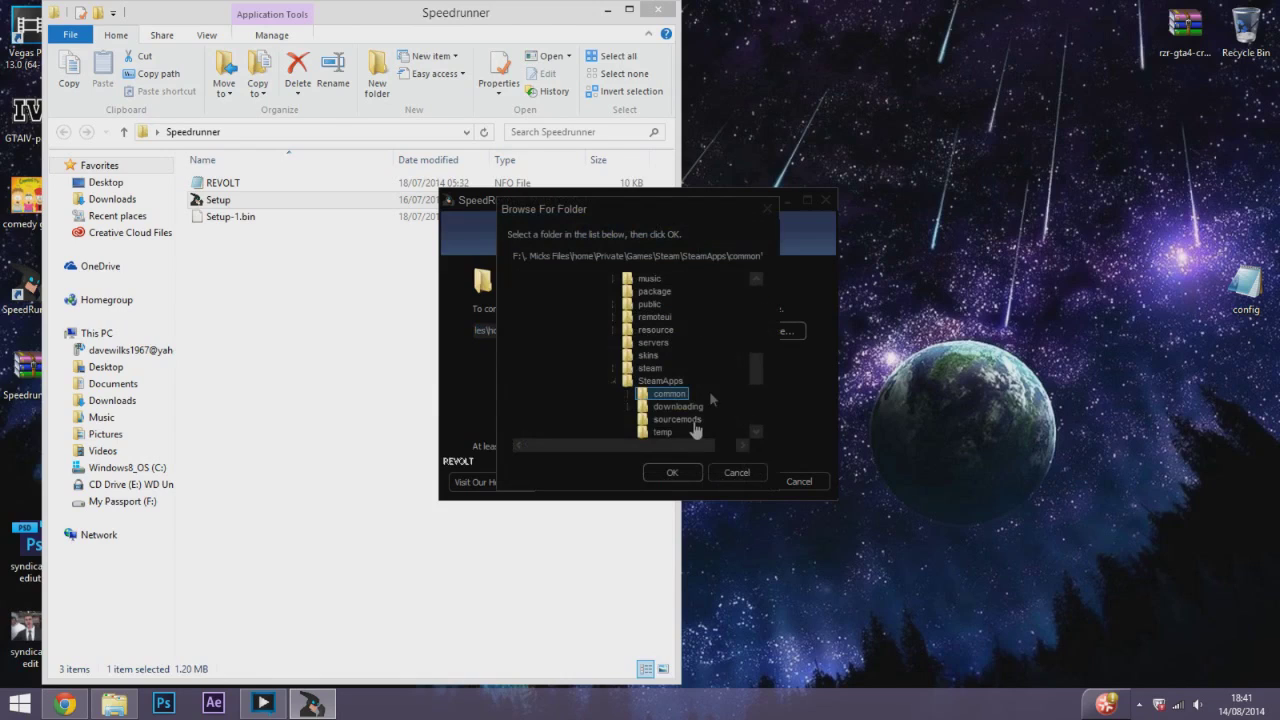
left_click_drag(754, 378, 757, 288)
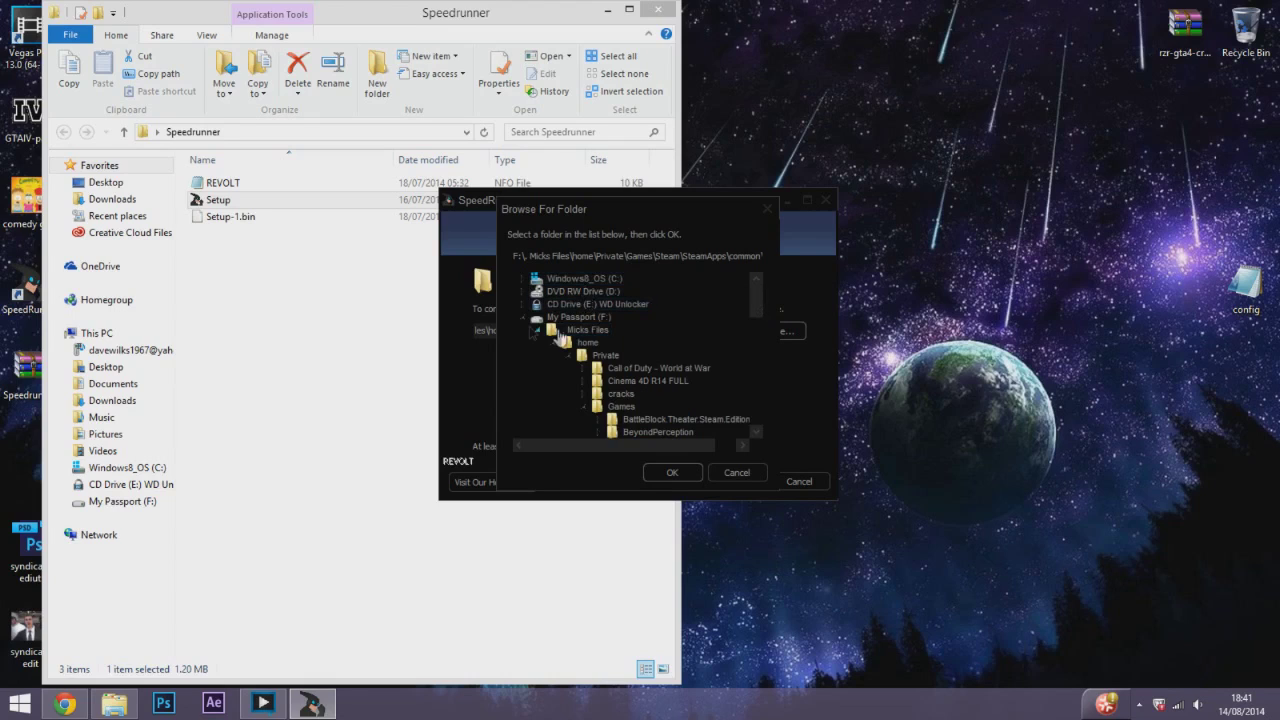
left_click(533, 329)
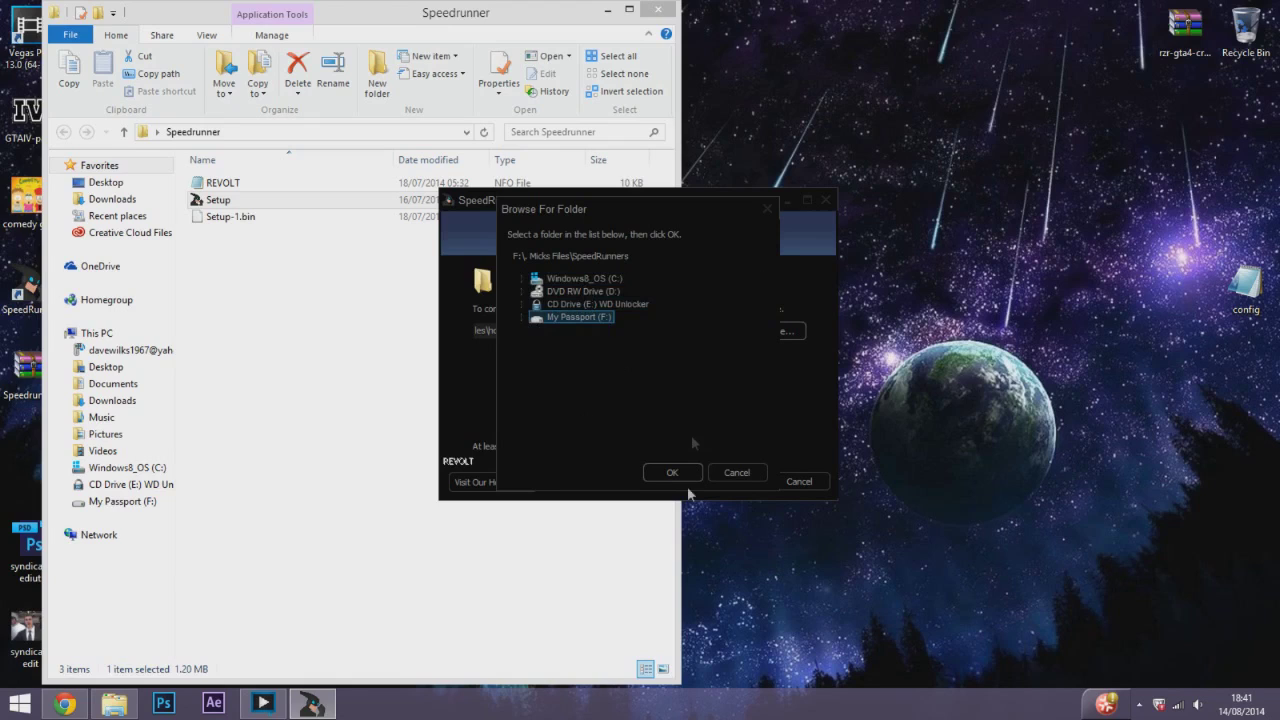
left_click(523, 280)
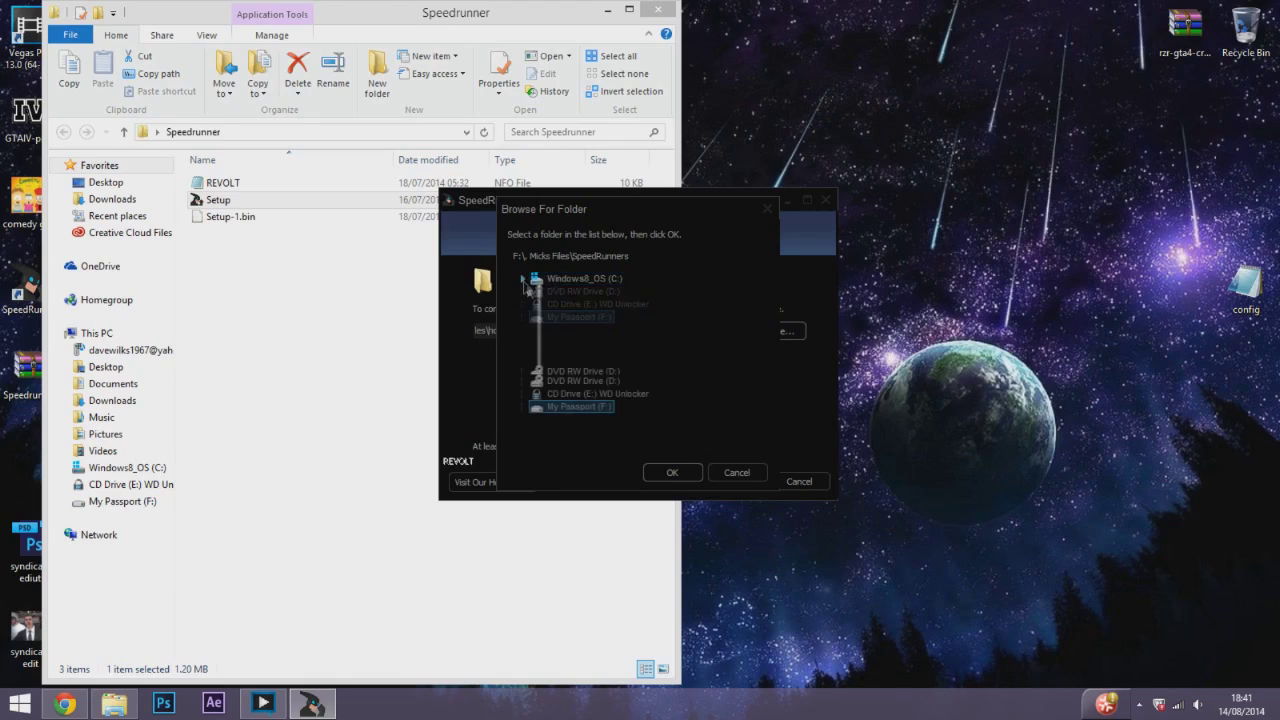
left_click(541, 355)
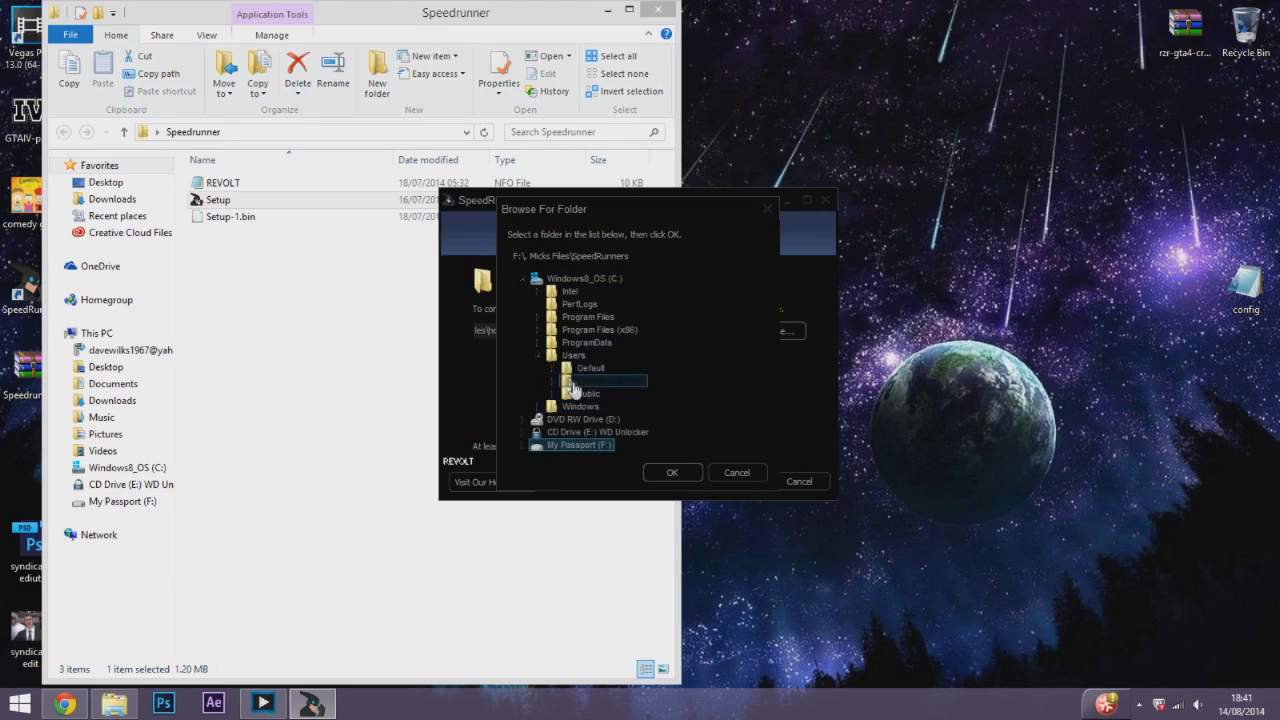
left_click(557, 382)
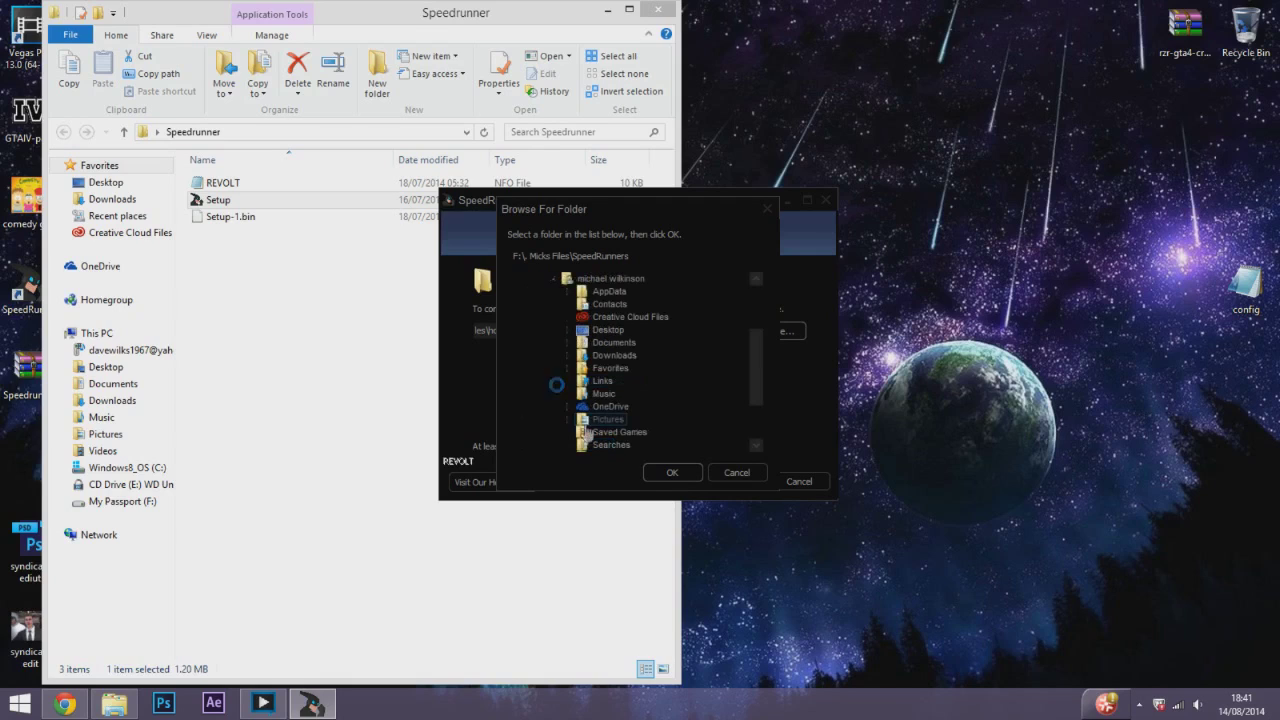
left_click(605, 331)
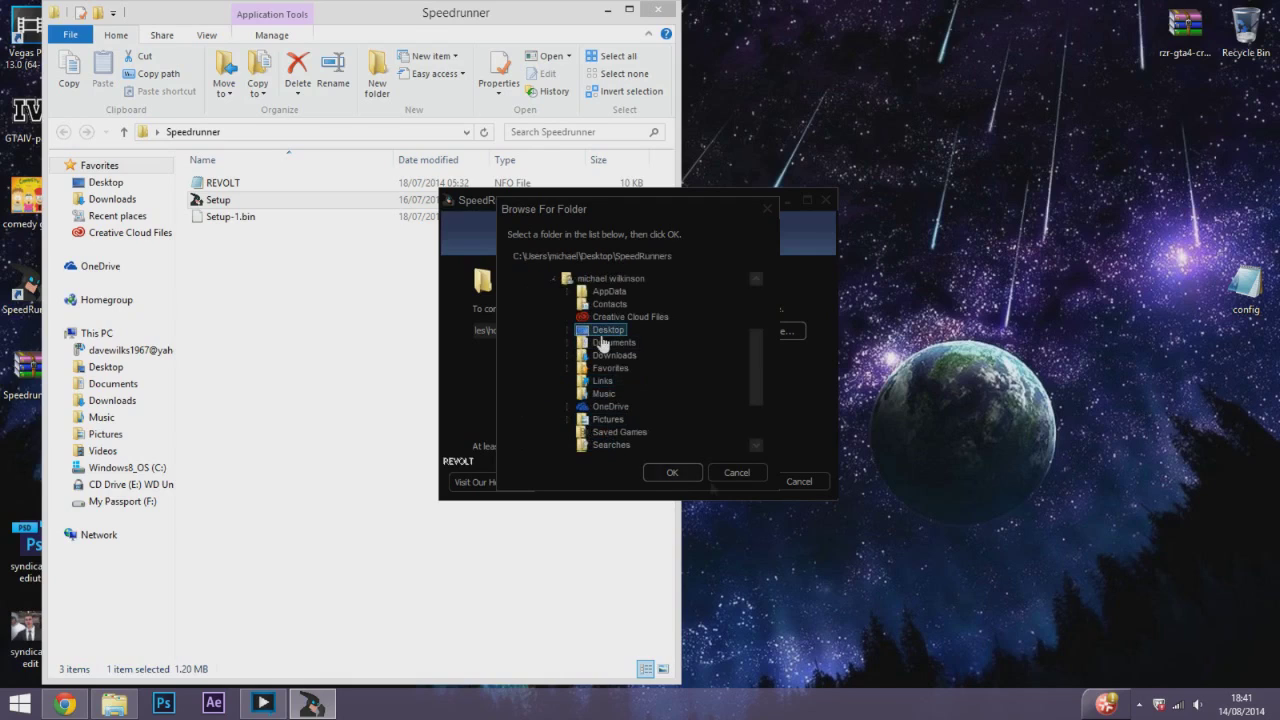
left_click(688, 474)
left_click(757, 481)
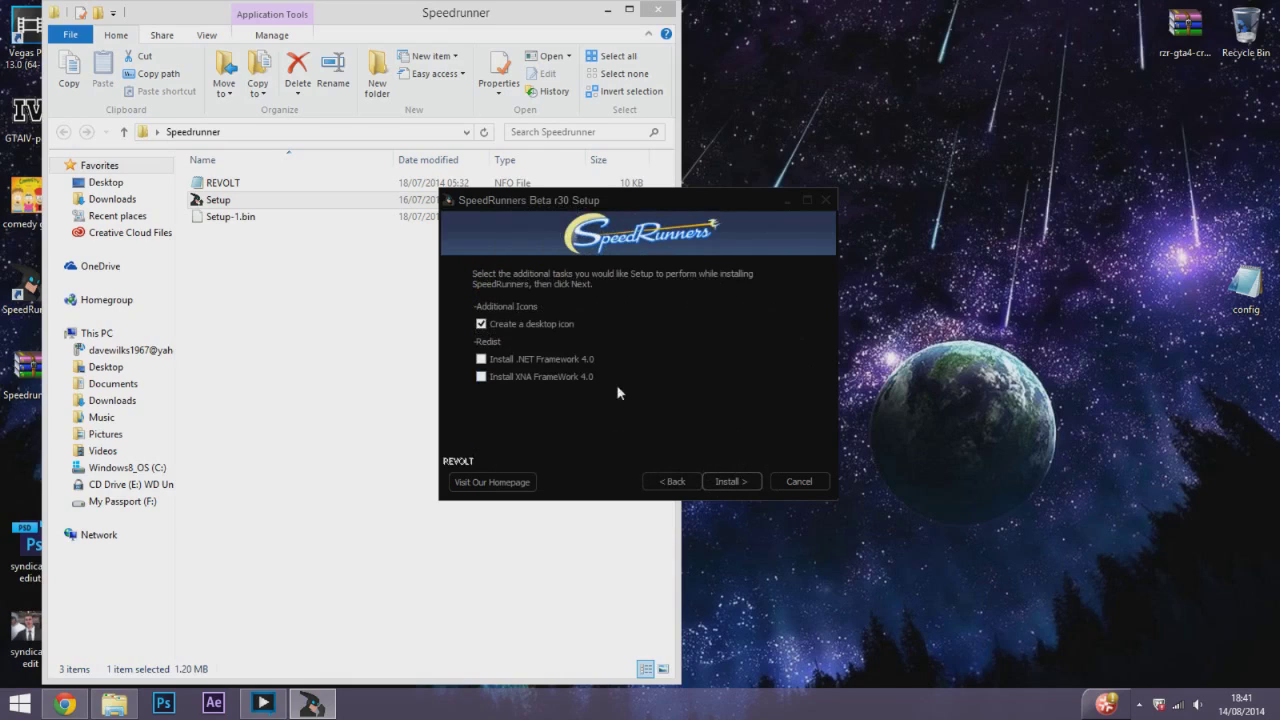
Step: Leave .NET Framework 4.0 and XNA Framework 4.0 unticked and install with a desktop icon
left_click(515, 359)
left_click(521, 377)
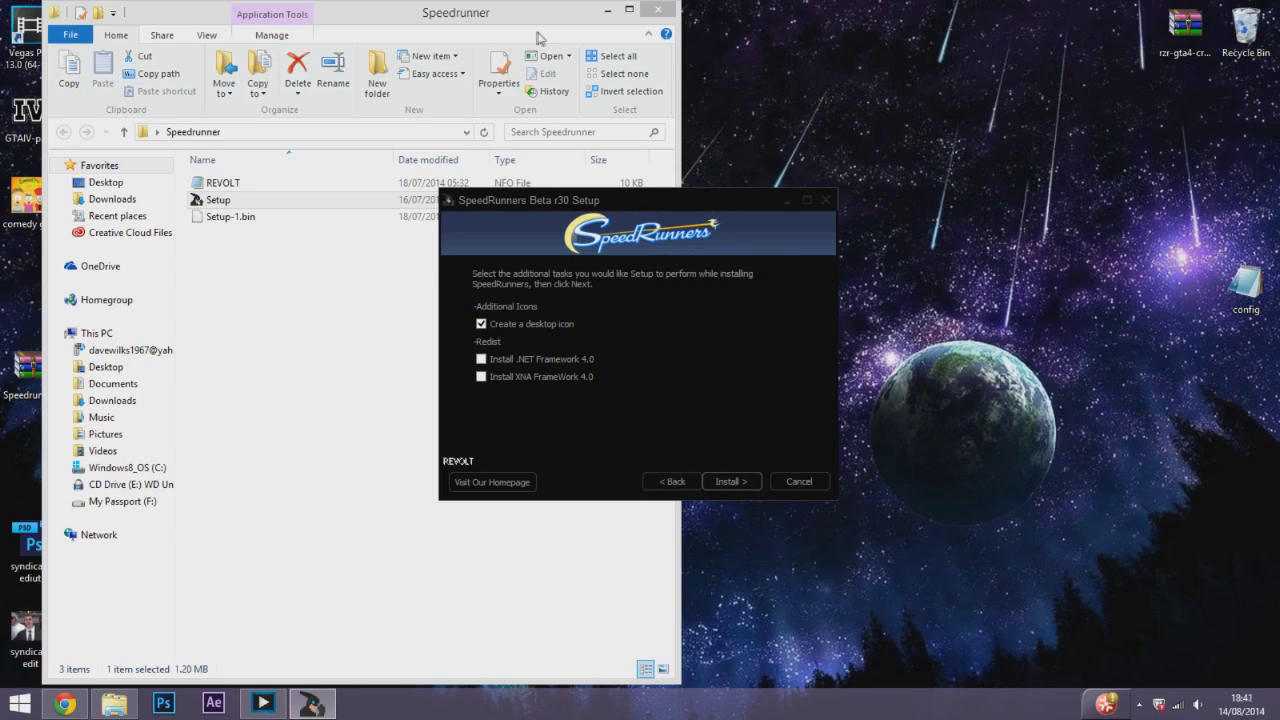
left_click(605, 9)
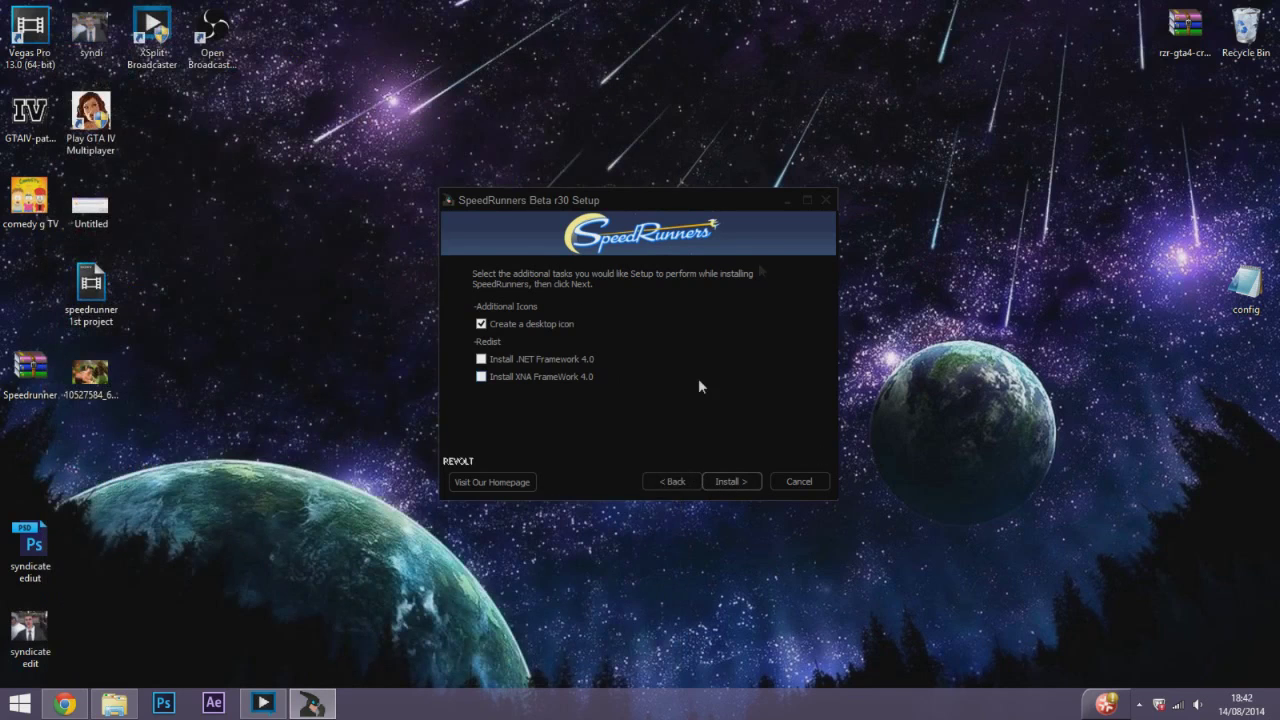
left_click(724, 480)
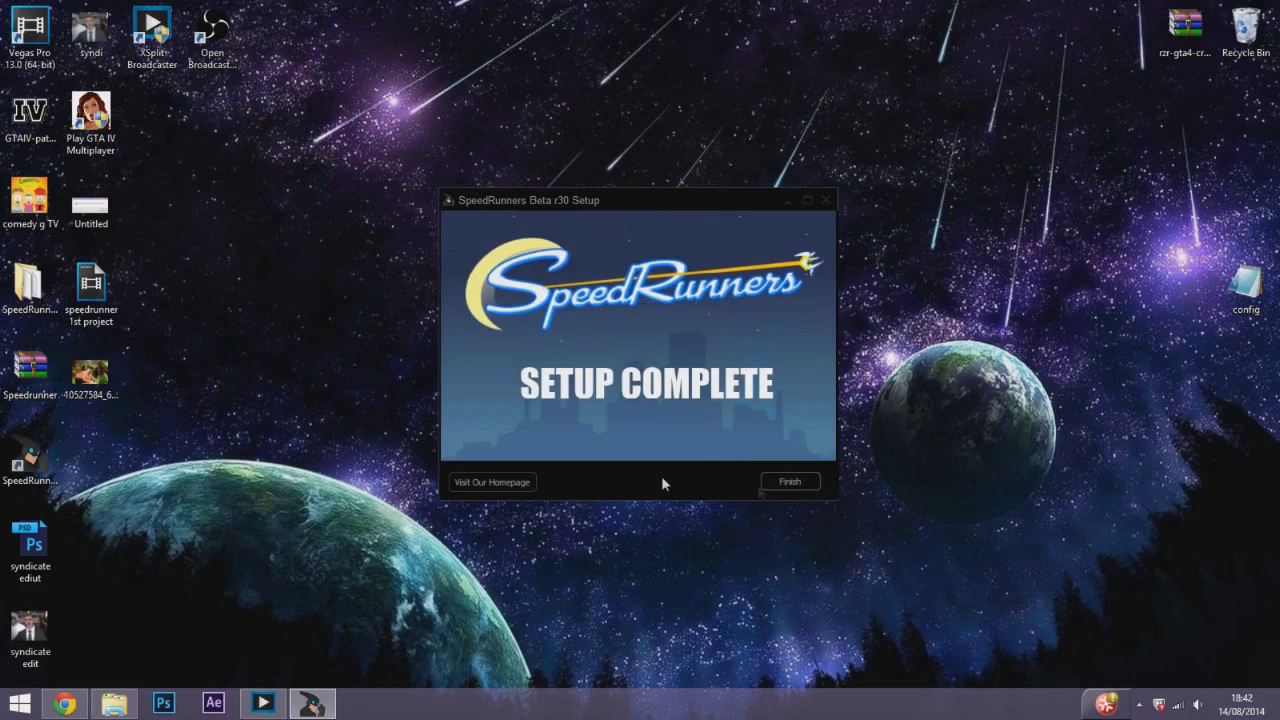
Step: Finish the installer and move the SpeedRunners shortcut to the desktop centre
left_click(791, 486)
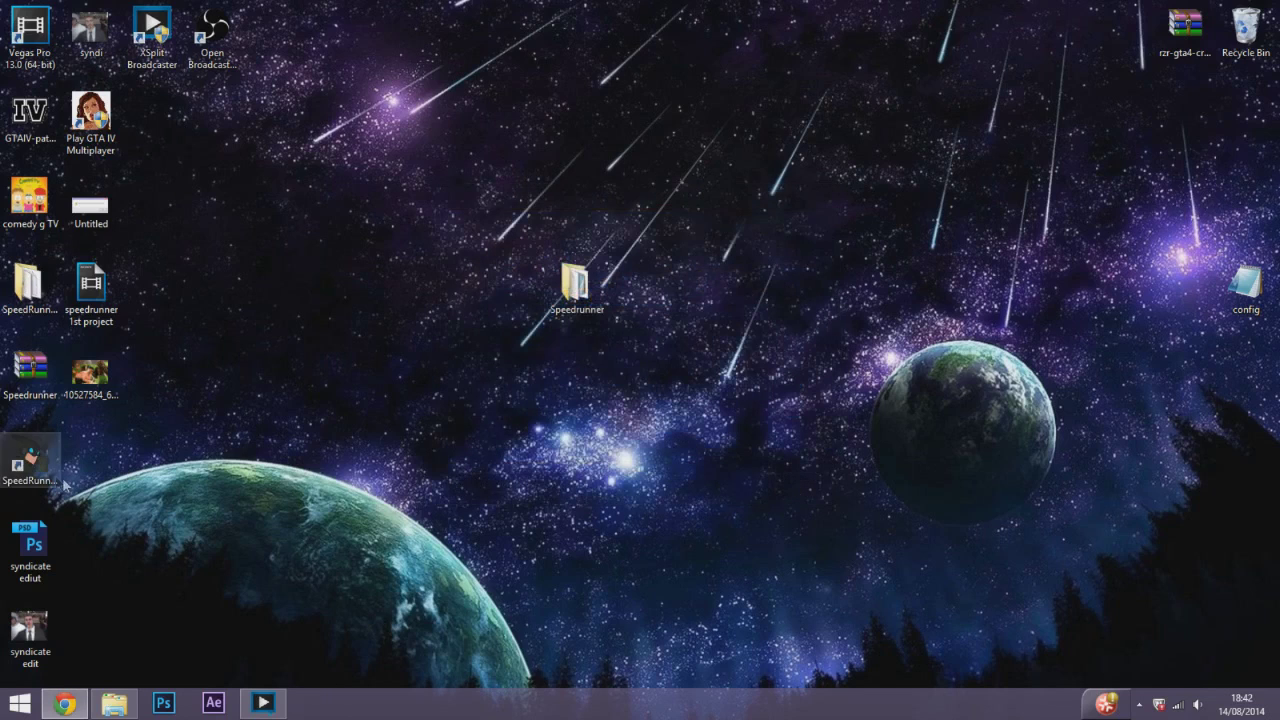
mouse_move(28, 458)
left_mouse_down()
mouse_move(700, 445)
mouse_move(757, 138)
left_mouse_up()
double_click(757, 138)
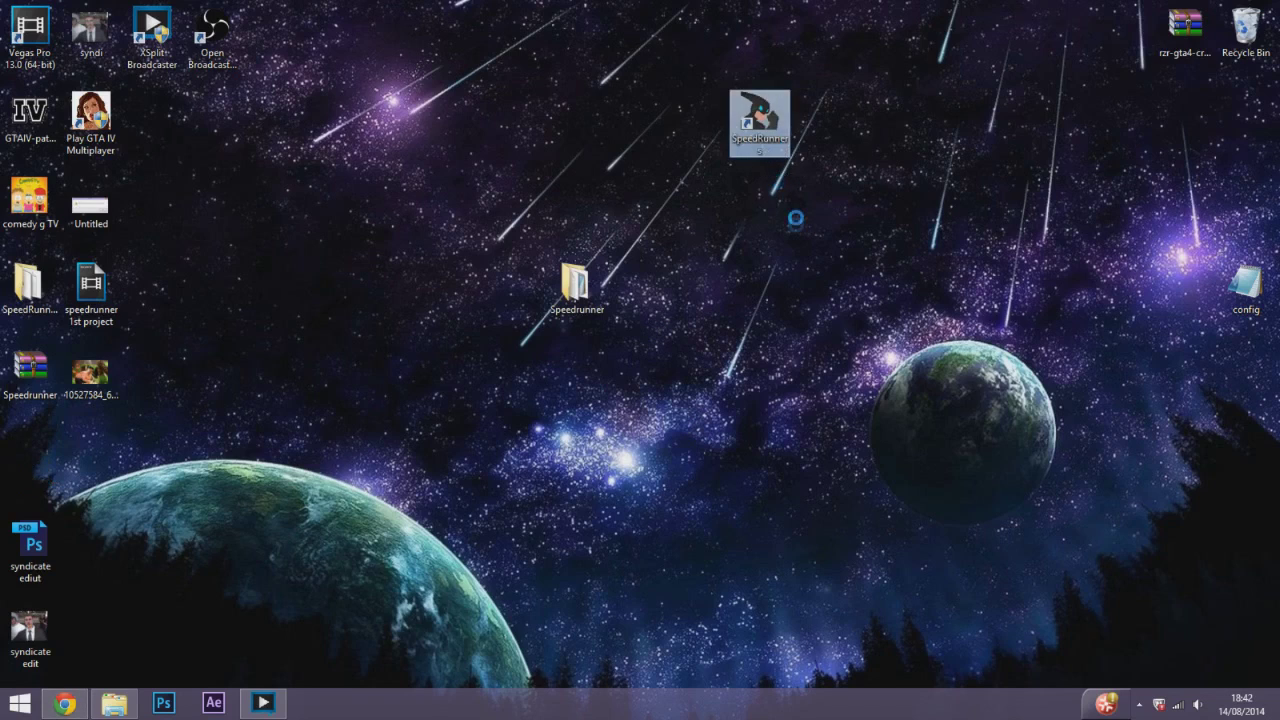
key("shift+F10")
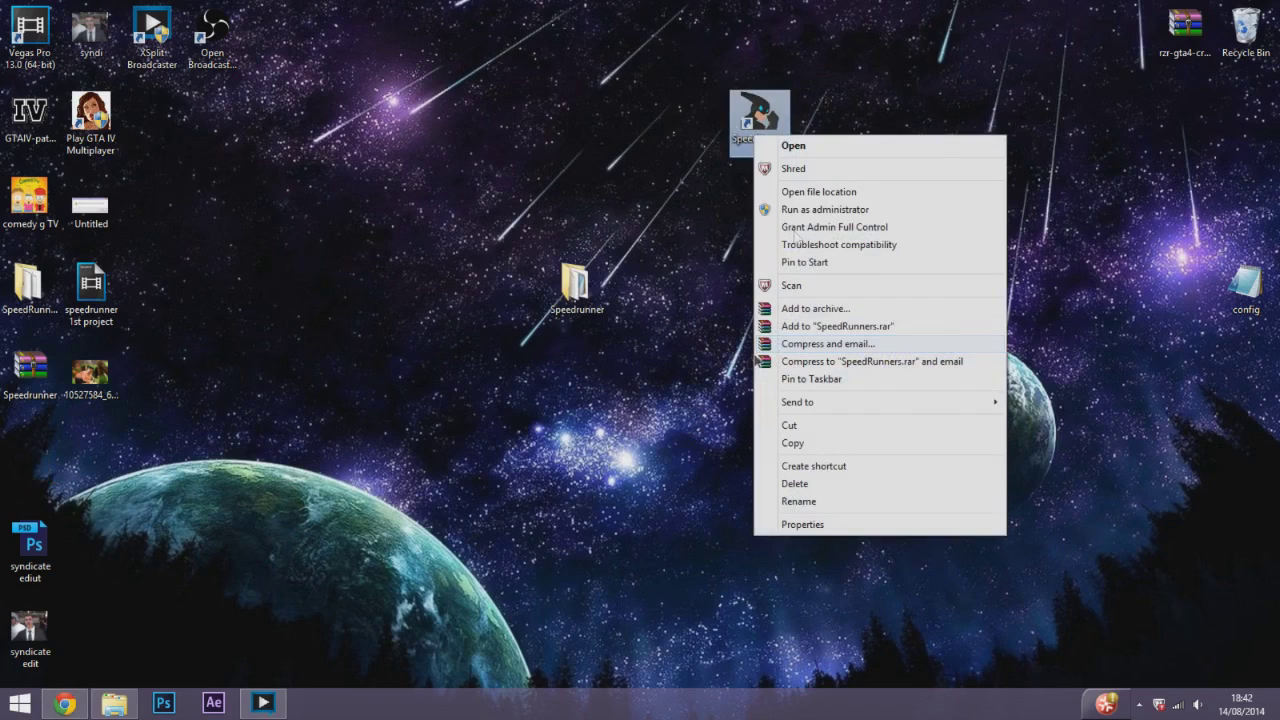
key("Escape")
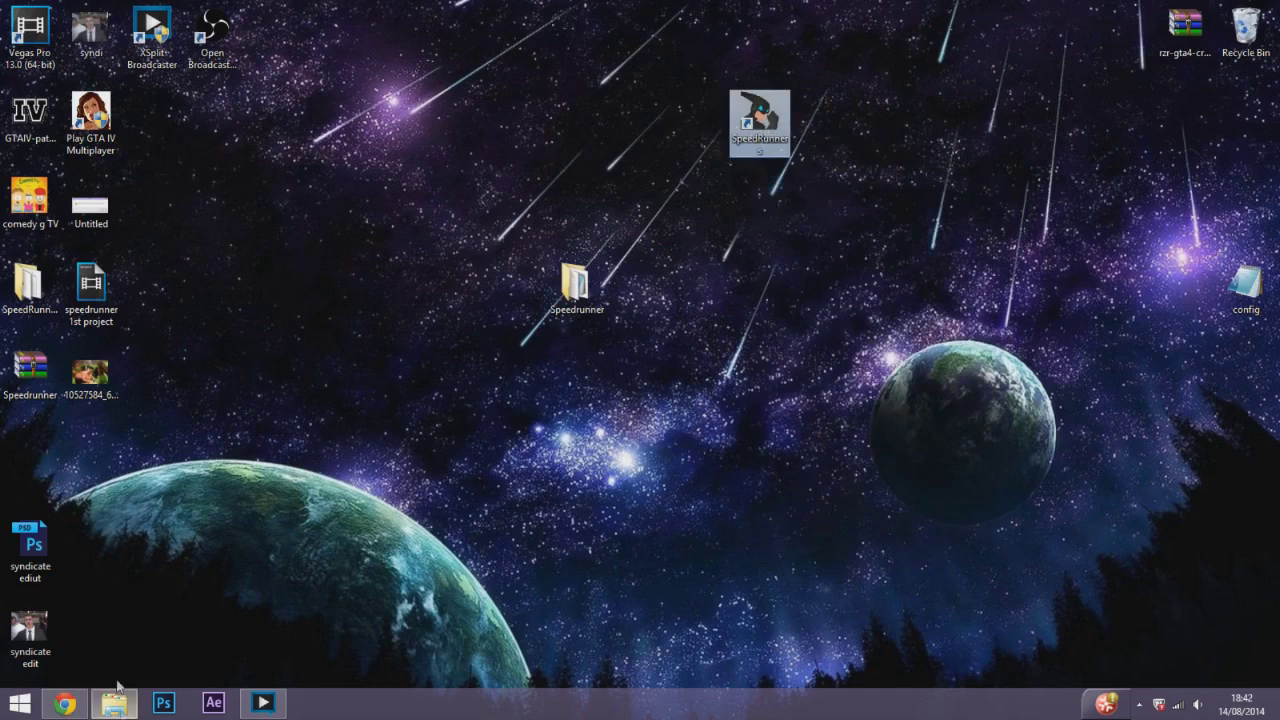
Step: Browse Explorer to My Passport (F:) and open Micks Files to launch Steam
left_click(113, 704)
left_click(228, 248)
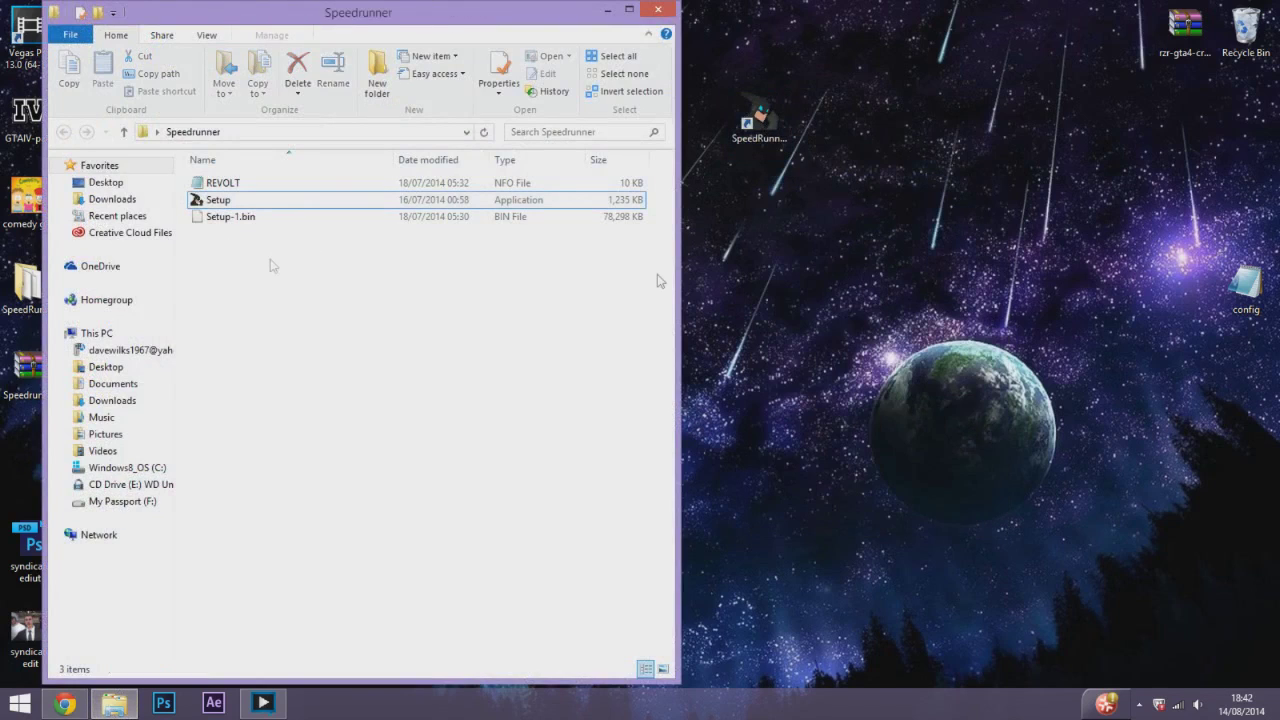
left_click(125, 501)
double_click(333, 184)
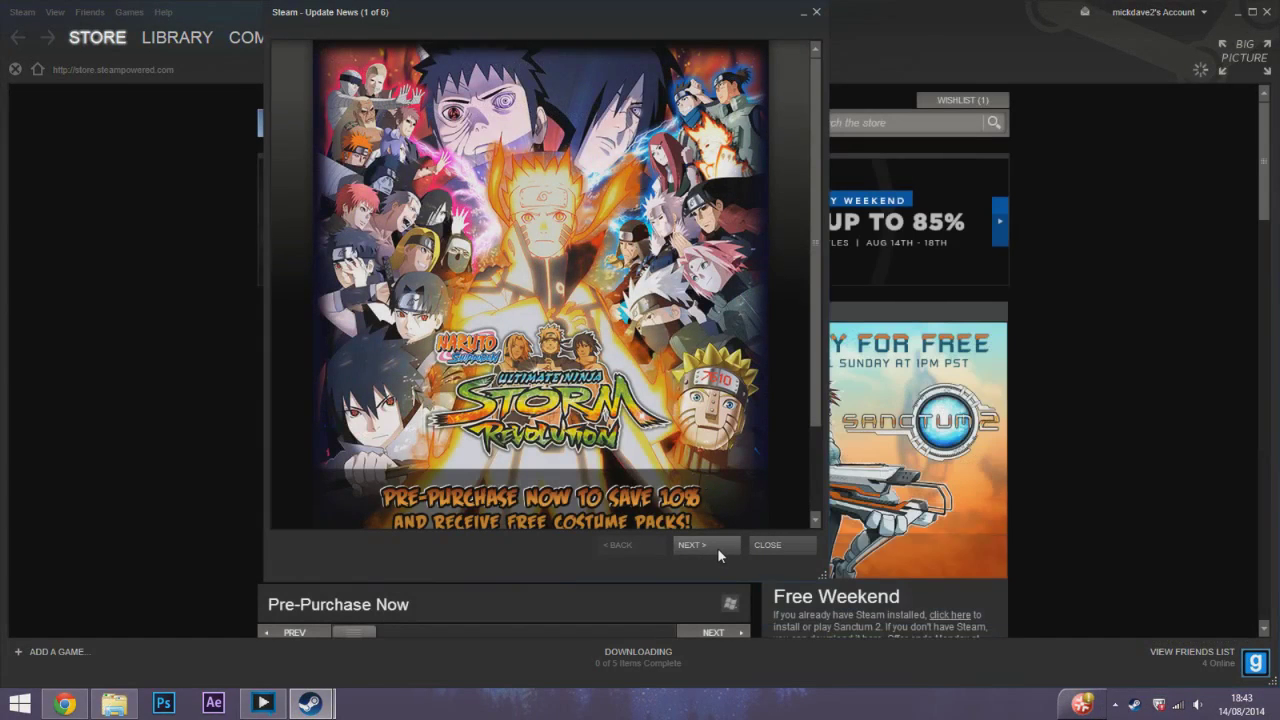
Step: Page through three Update News pages in Steam, then close the window
left_click(717, 550)
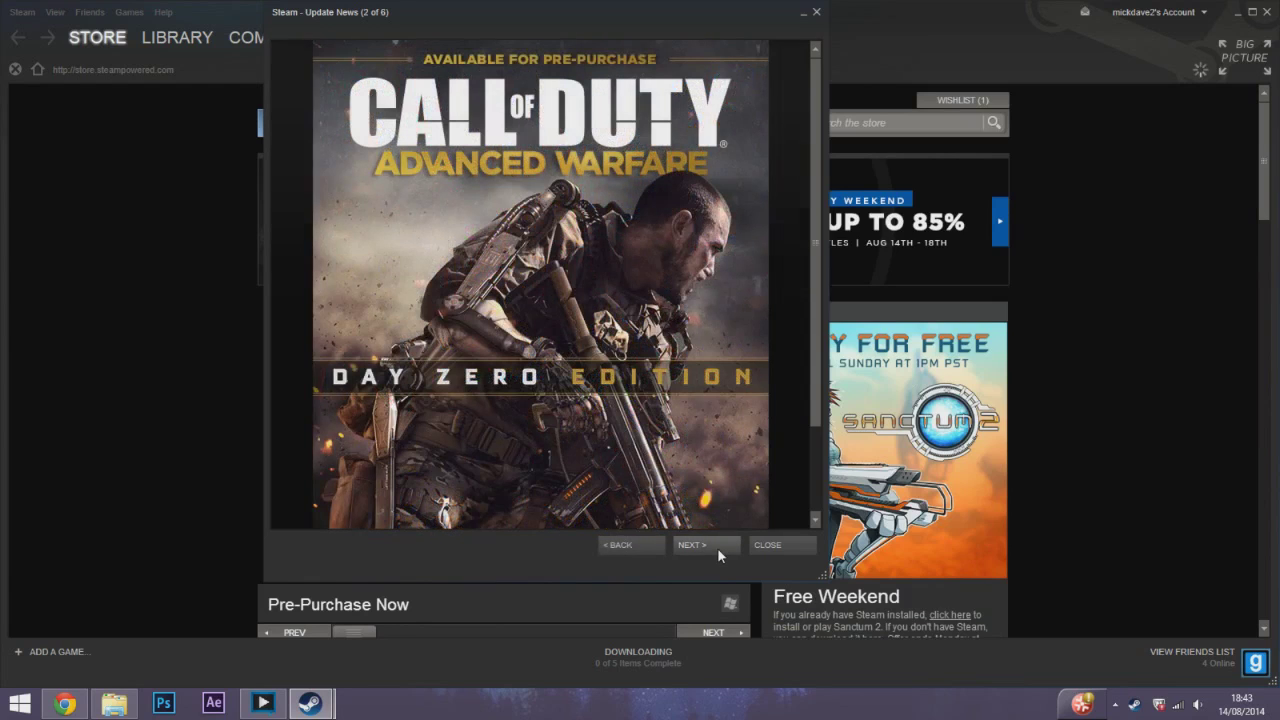
left_click(717, 547)
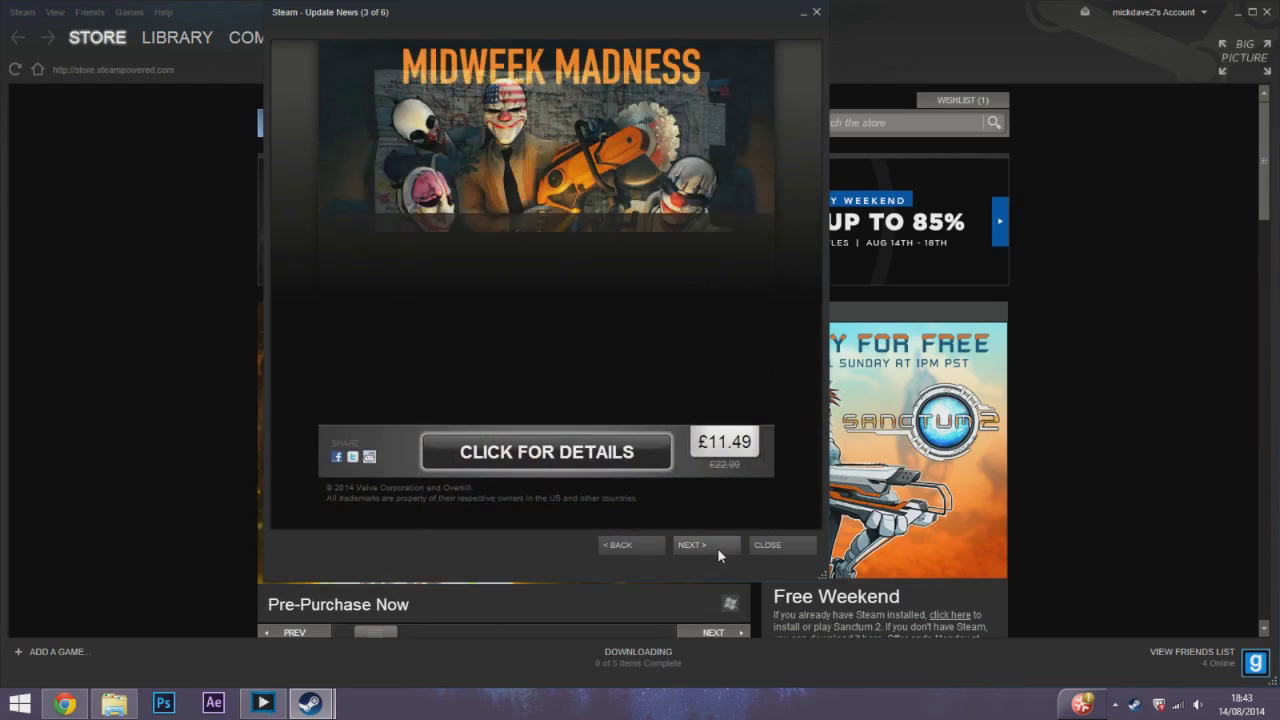
left_click(717, 547)
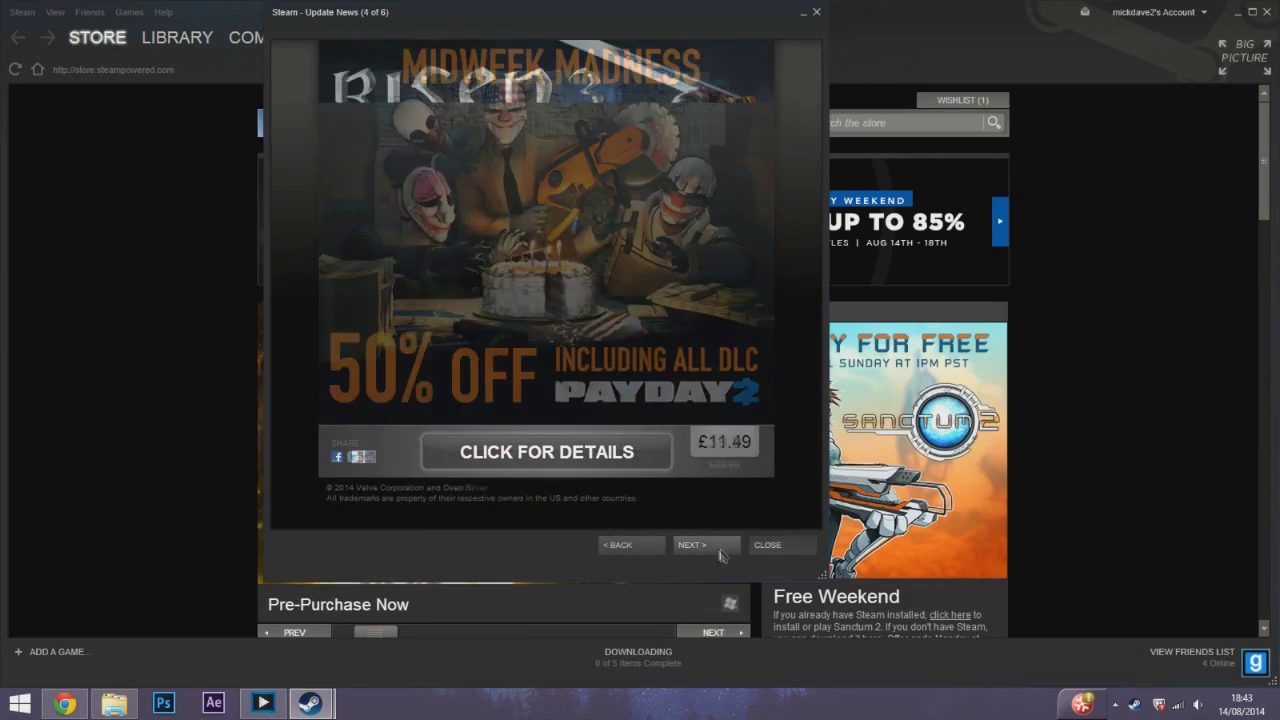
left_click(767, 545)
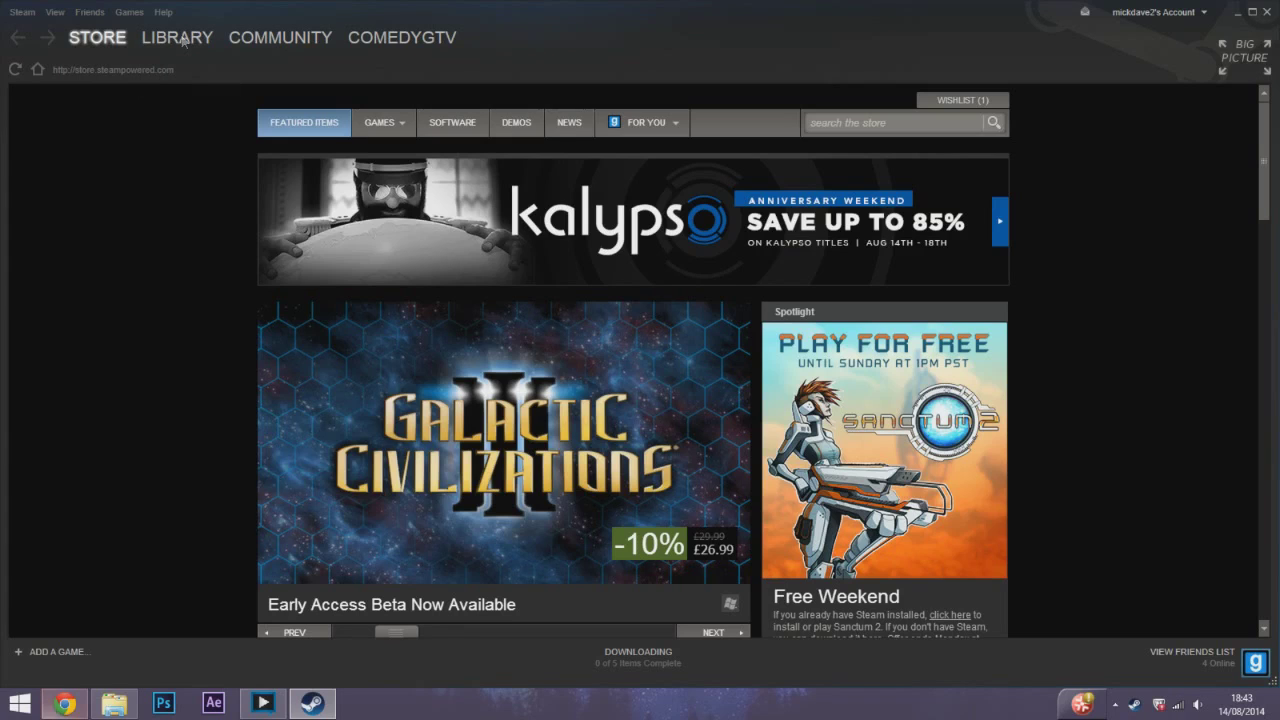
Step: Use Add a Non-Steam Game to tick SpeedRunners in the program list and add it
left_click(58, 651)
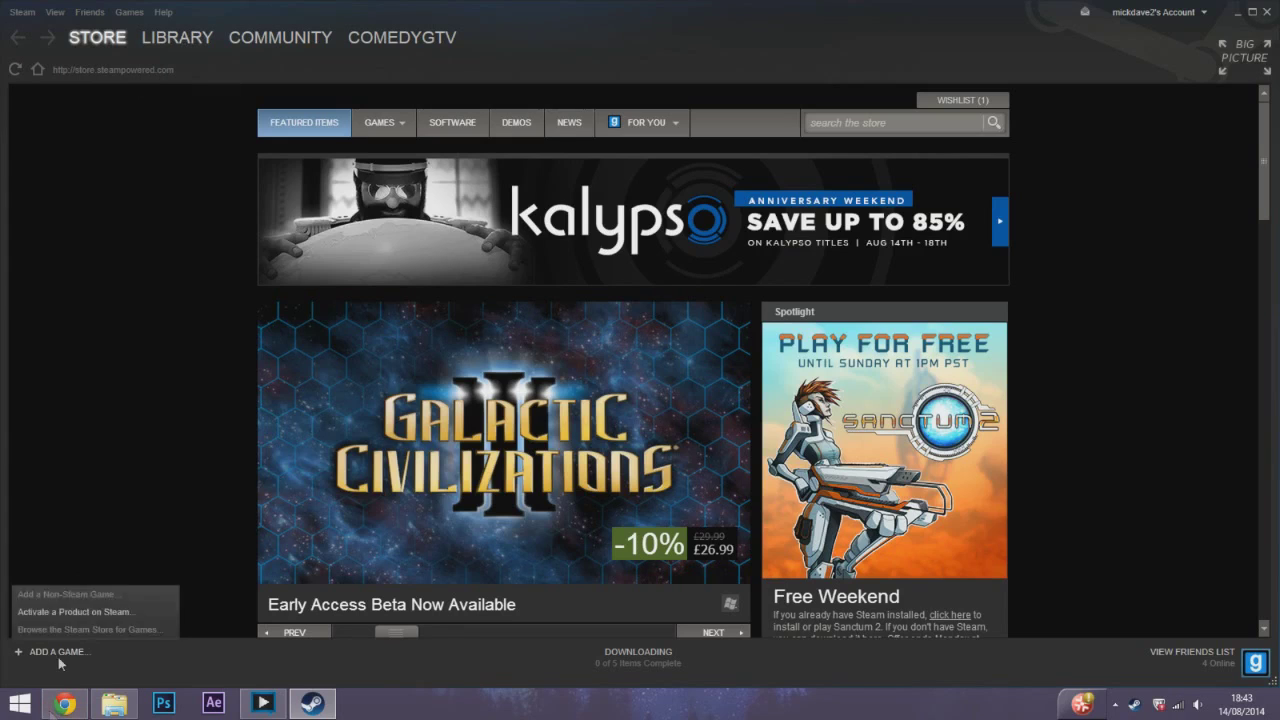
left_click(103, 597)
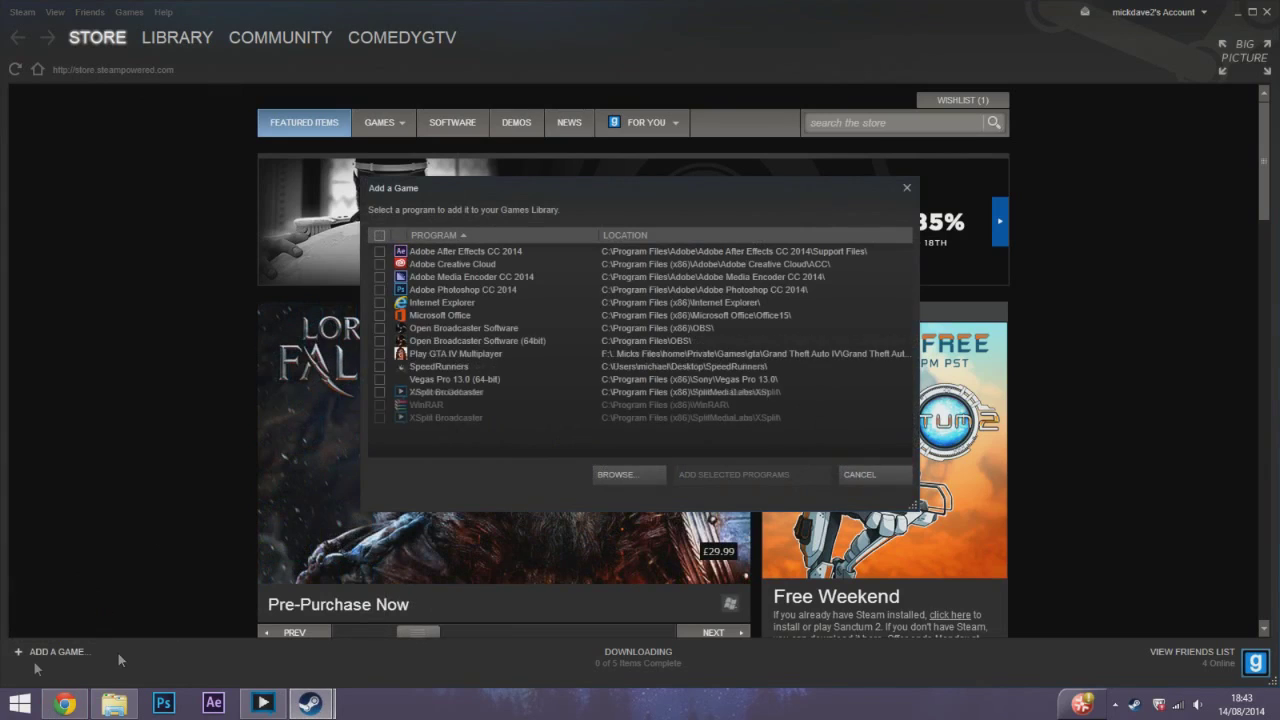
left_click(859, 474)
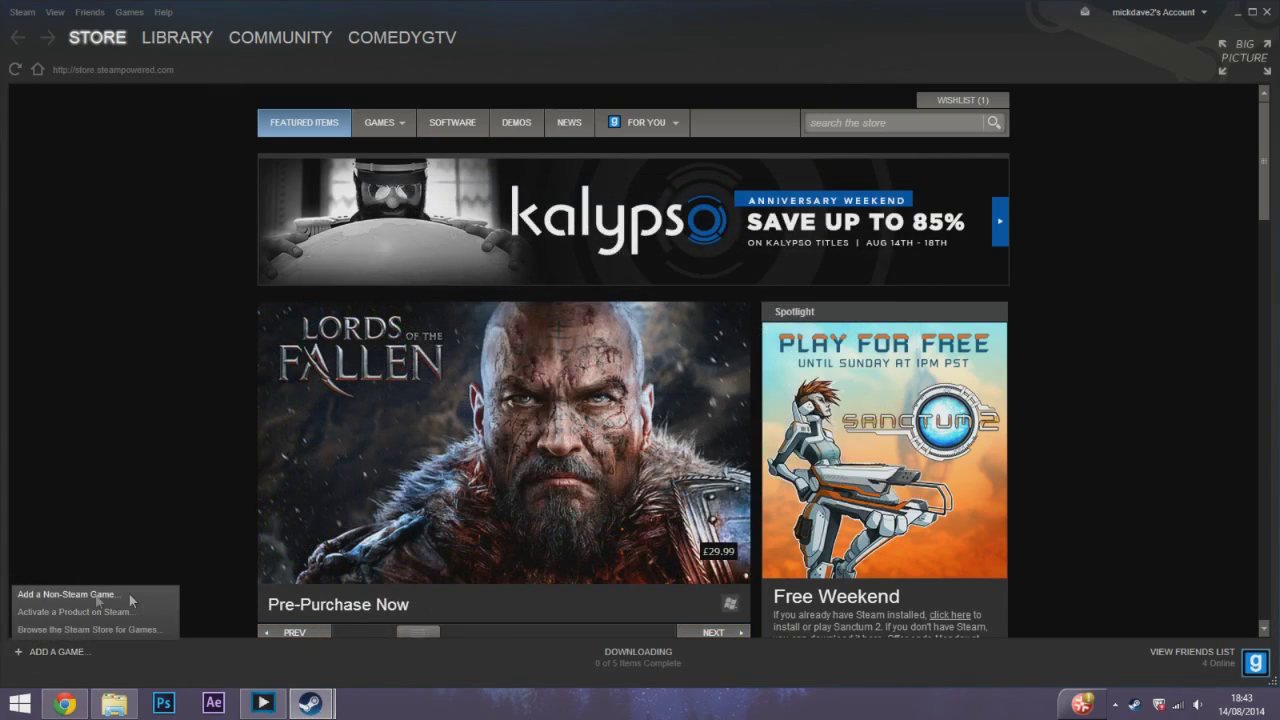
left_click(98, 596)
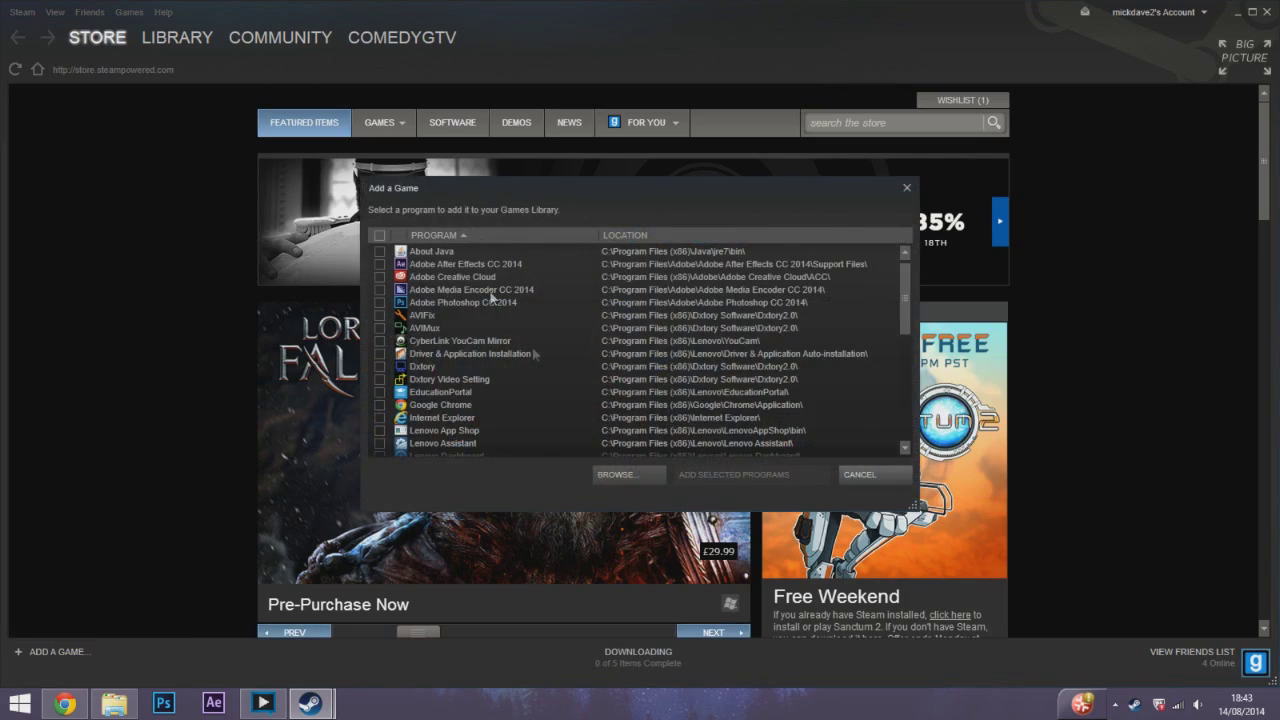
scroll(480, 340, "down", 4)
scroll(510, 355, "down", 2)
scroll(510, 362, "down", 2)
scroll(499, 370, "down", 2)
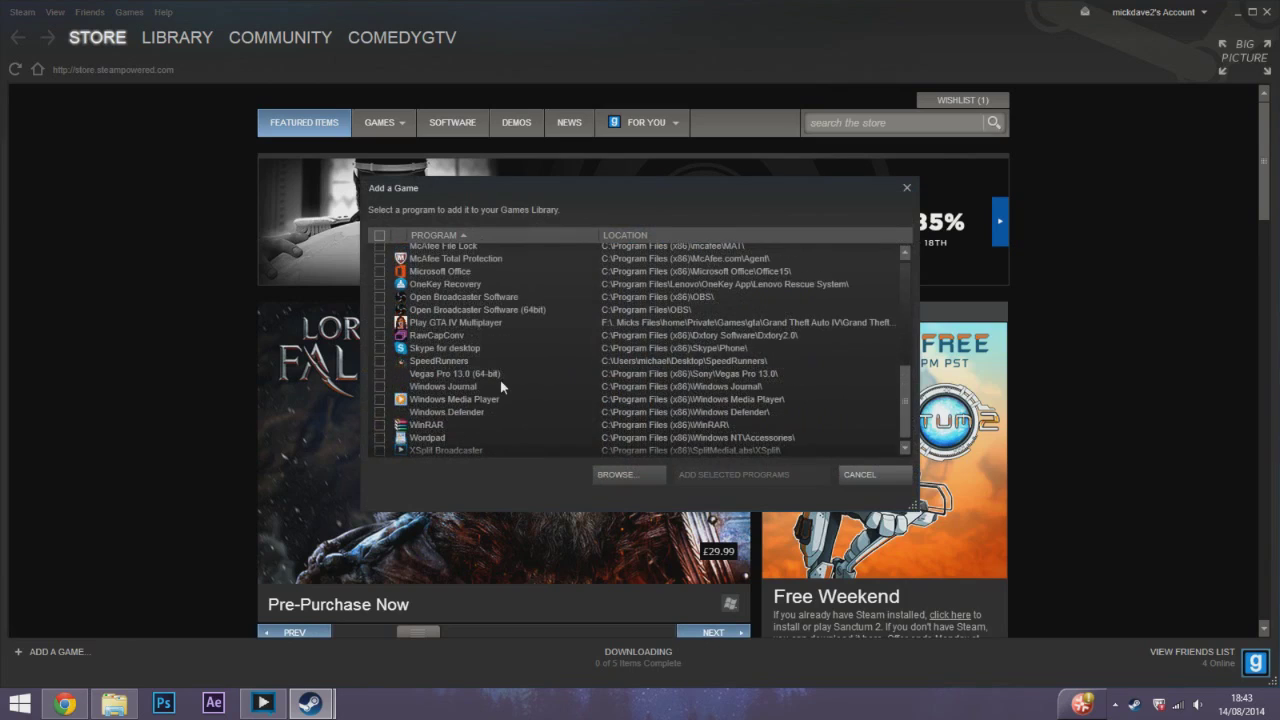
left_click(436, 362)
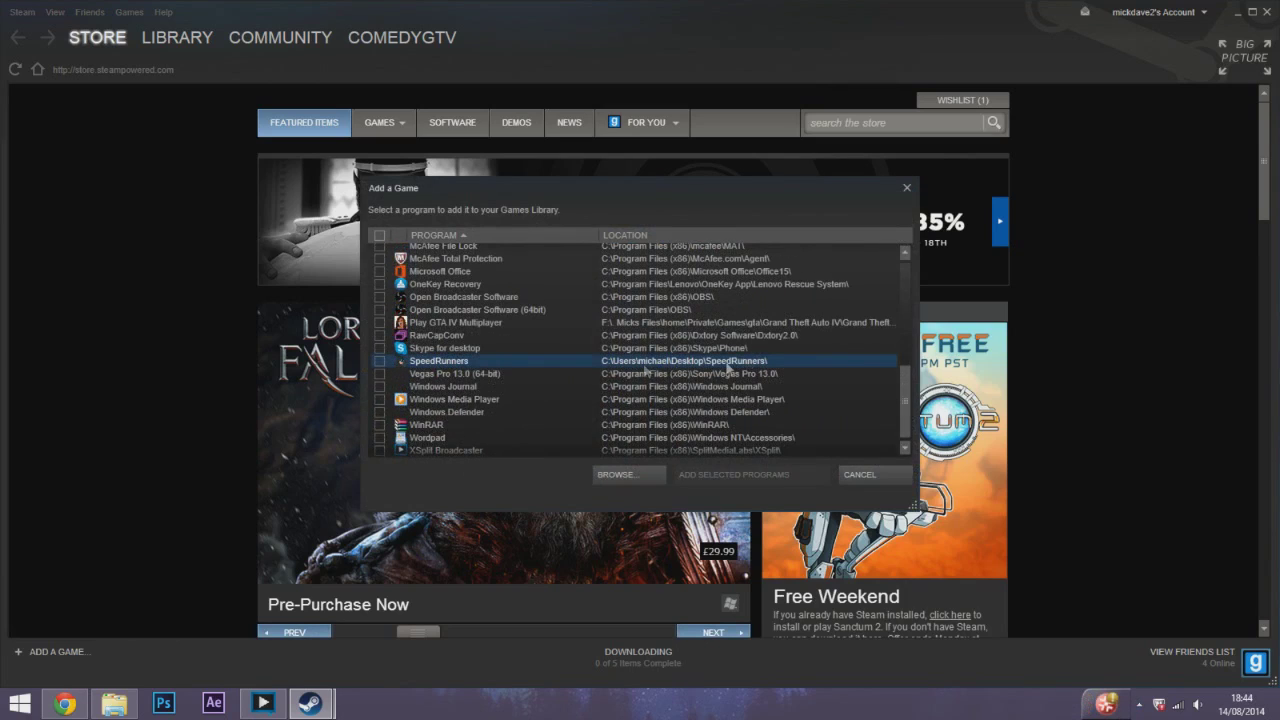
left_click(380, 361)
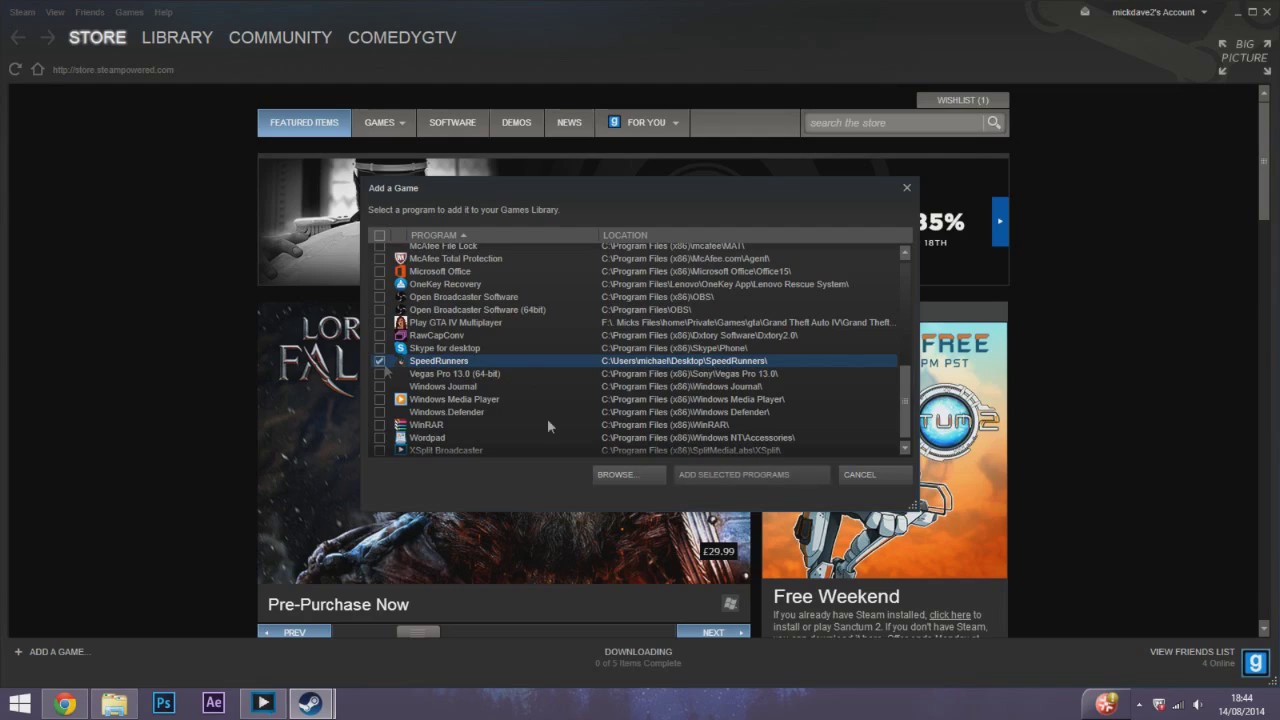
left_click(742, 480)
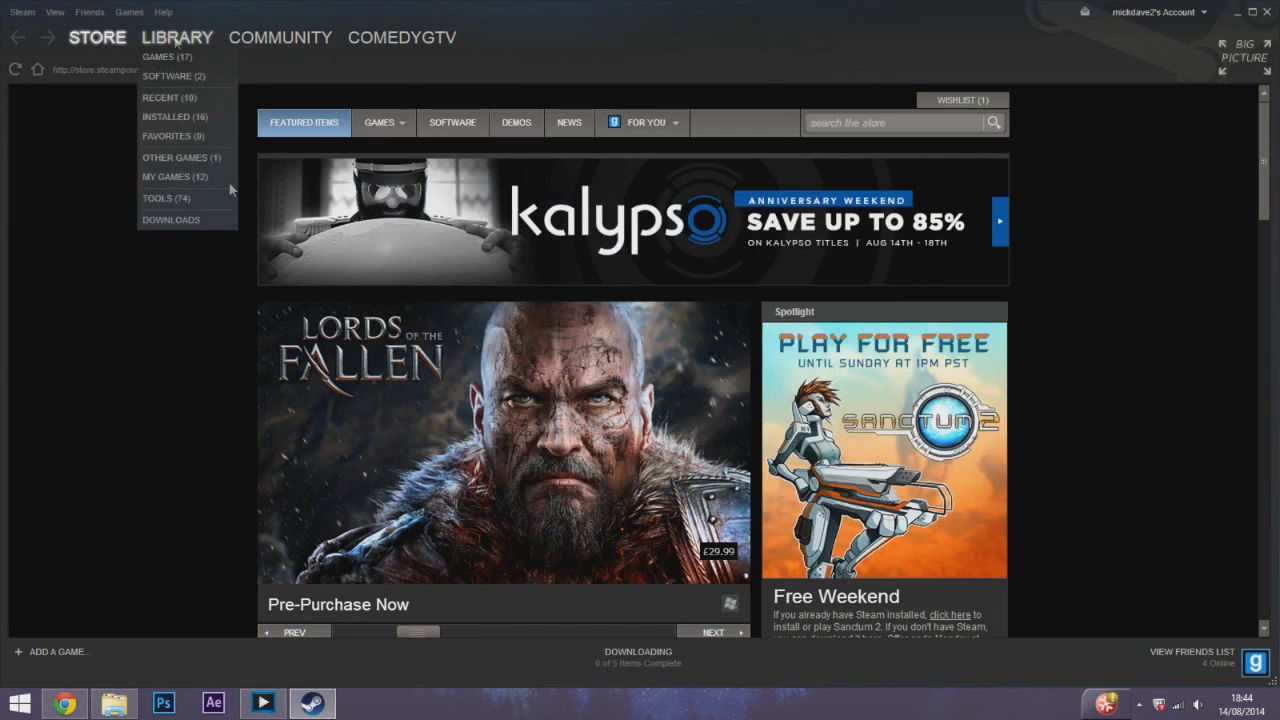
Step: Open the games library and compare the two SpeedRunners entries
mouse_move(177, 37)
left_click(180, 42)
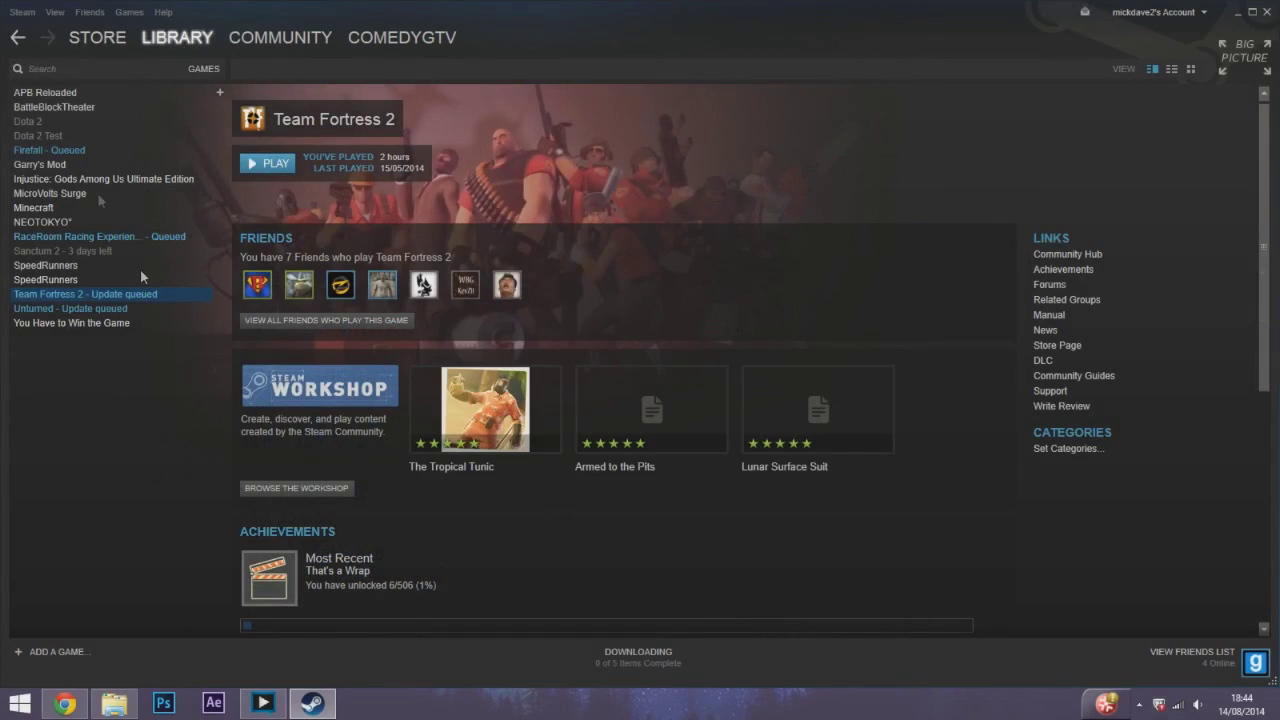
left_click(52, 279)
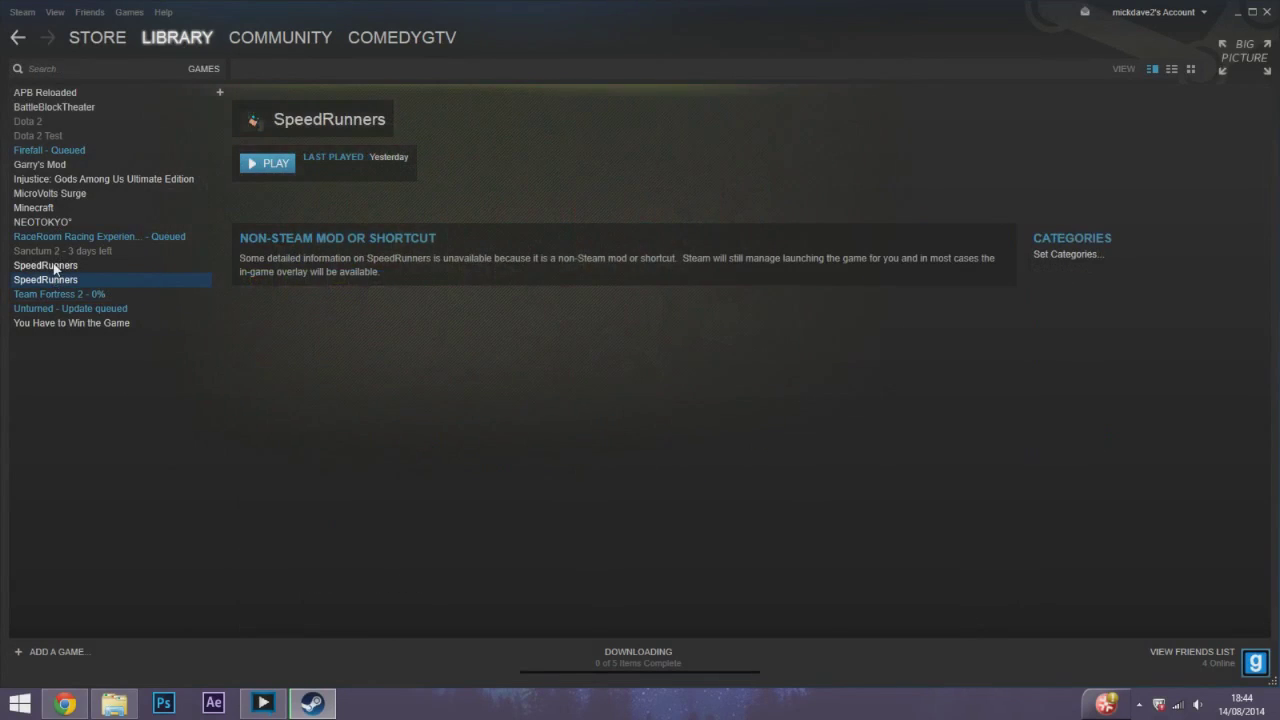
left_click(55, 266)
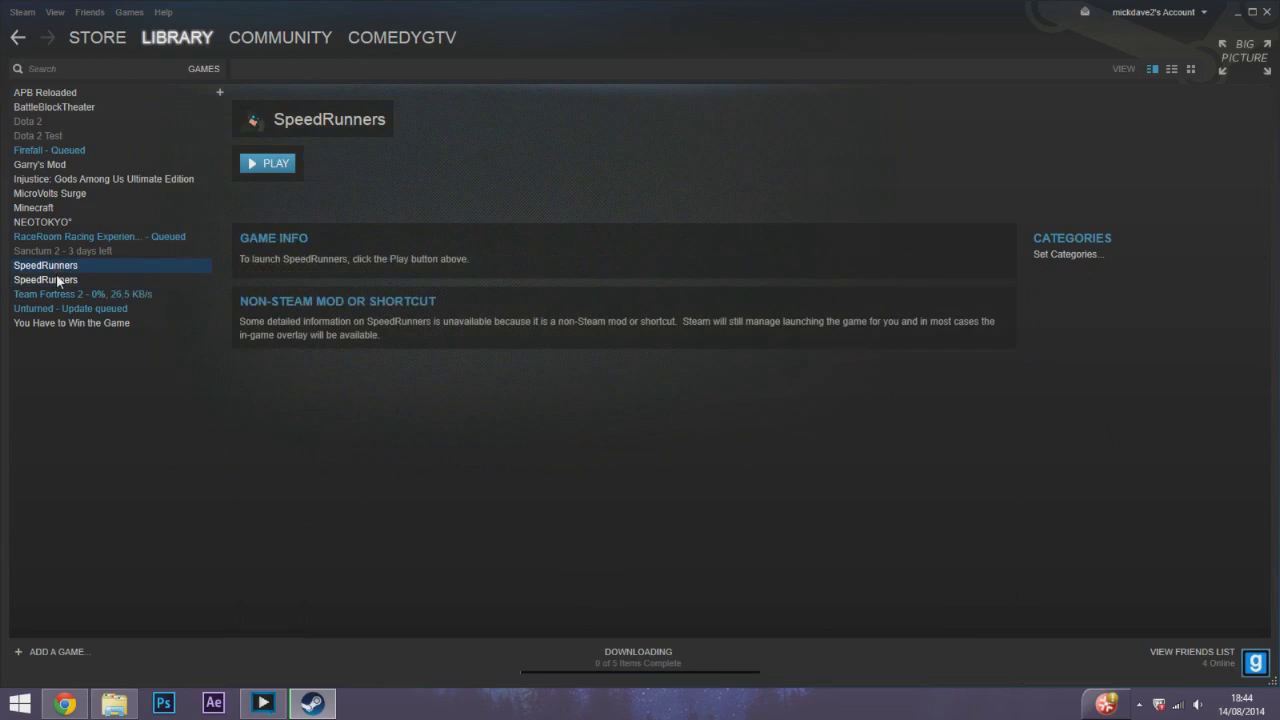
left_click(57, 280)
left_click(55, 266)
Step: Delete each SpeedRunners shortcut from the library through its right-click menu
right_click(93, 270)
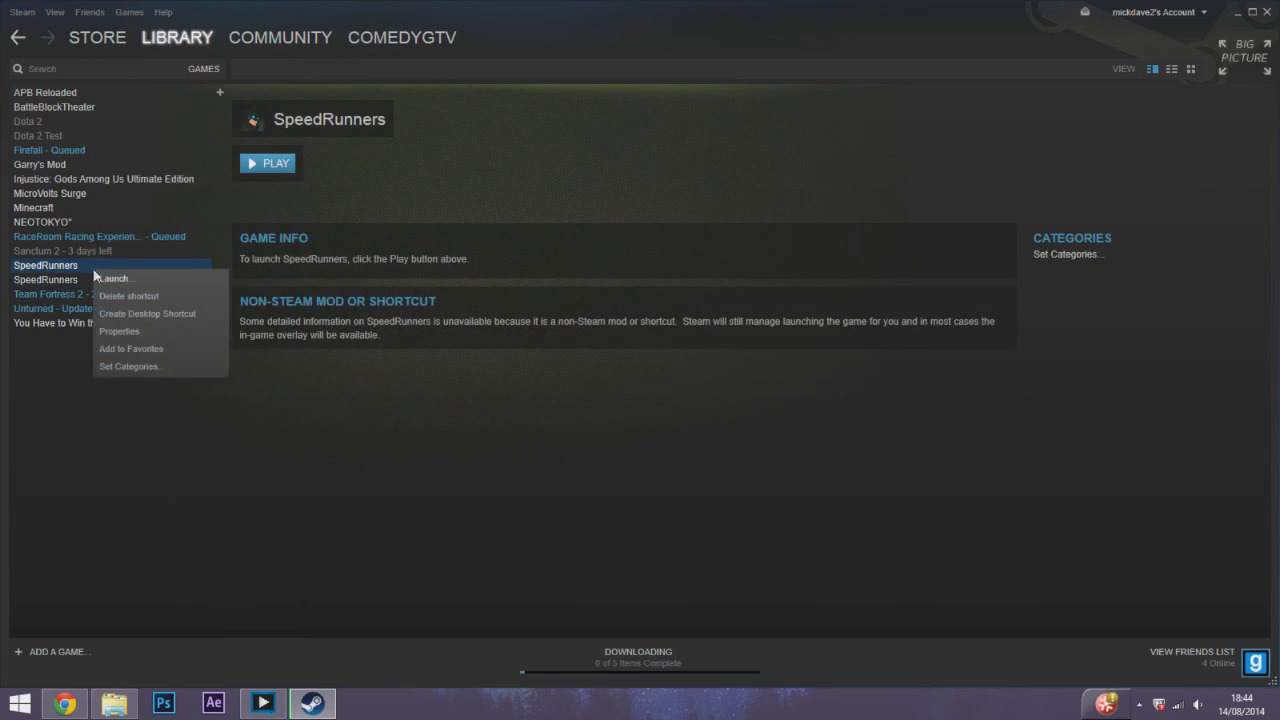
left_click(130, 297)
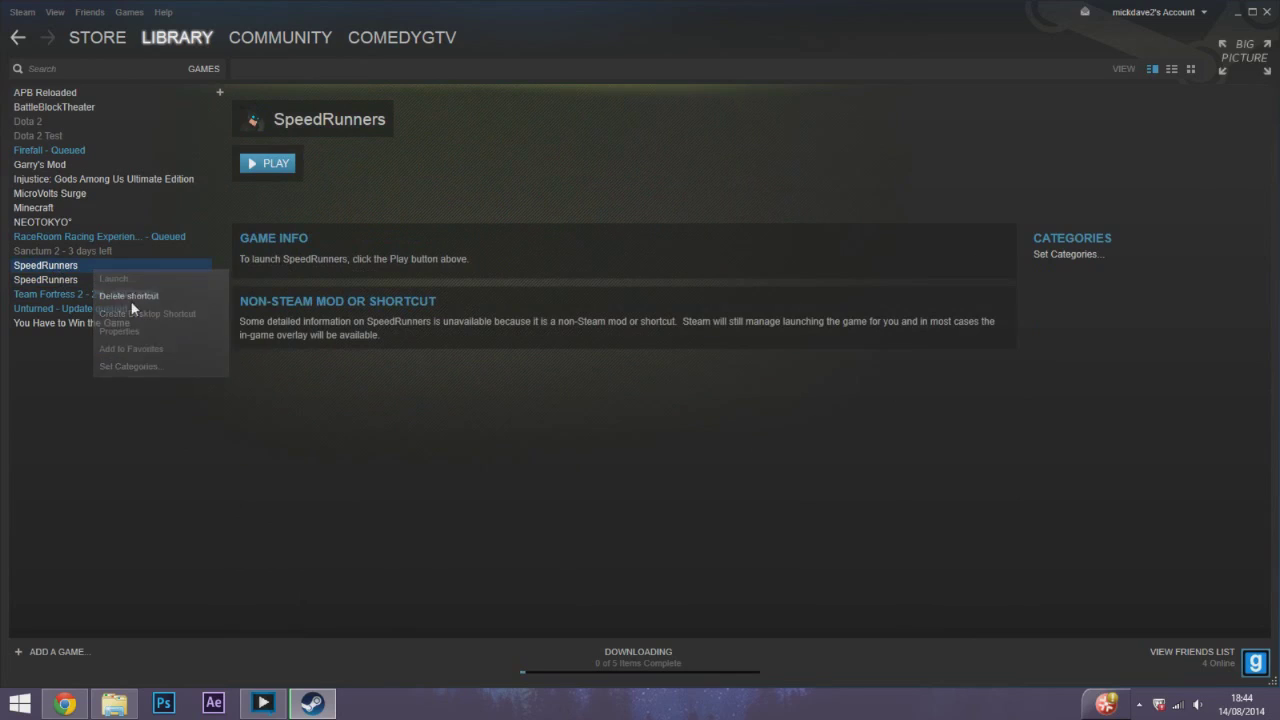
right_click(73, 268)
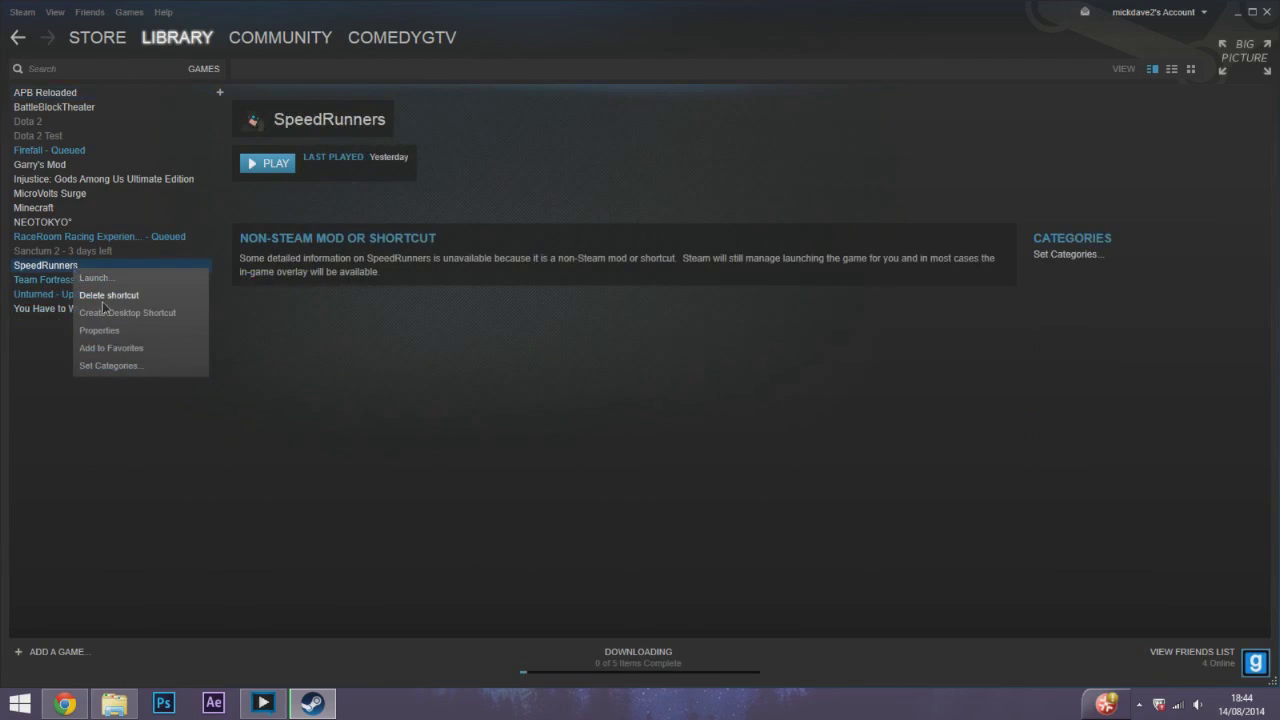
left_click(108, 295)
Step: Re-add SpeedRunners once as a non-Steam game, press PLAY, and minimise Steam
left_click(50, 651)
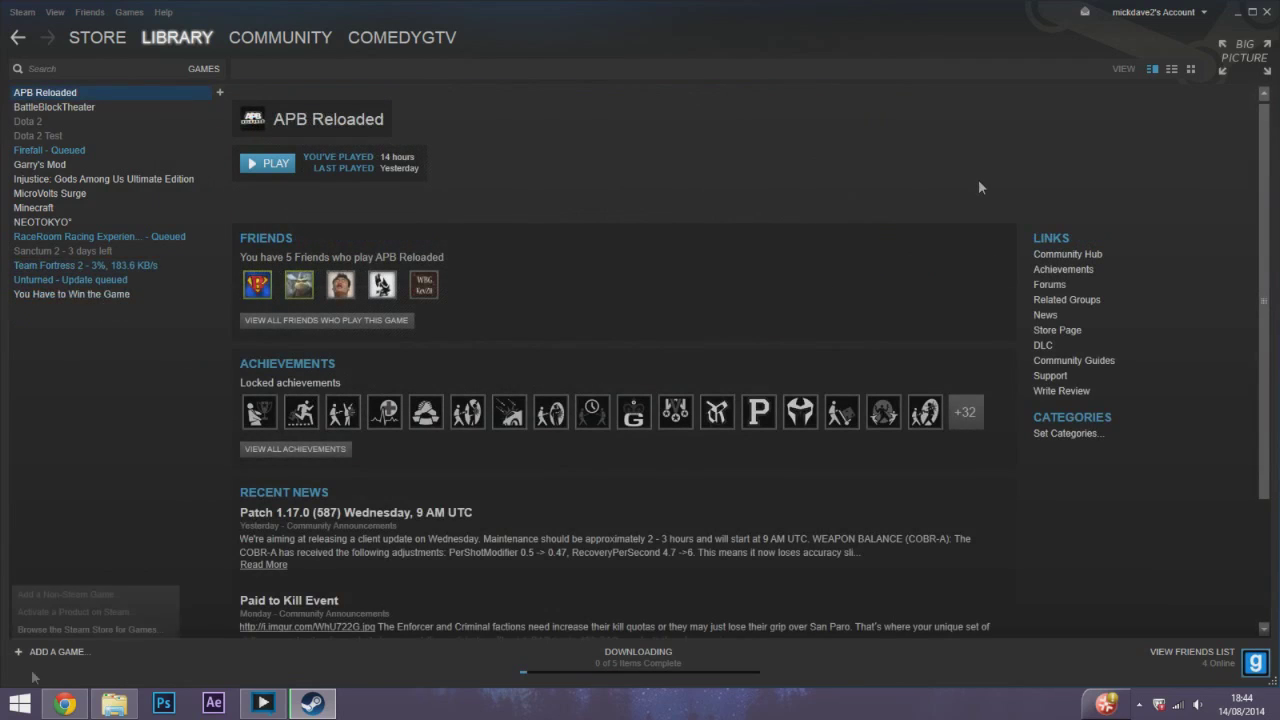
left_click(75, 592)
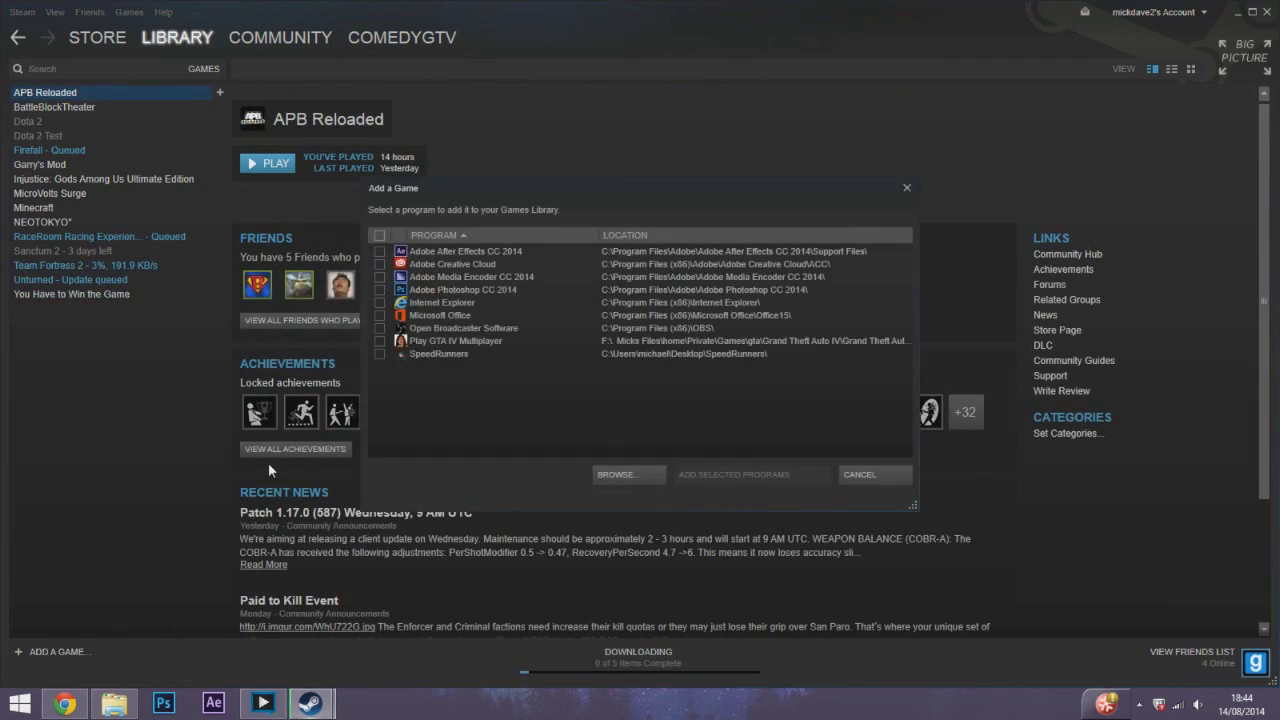
scroll(565, 423, "down", 5)
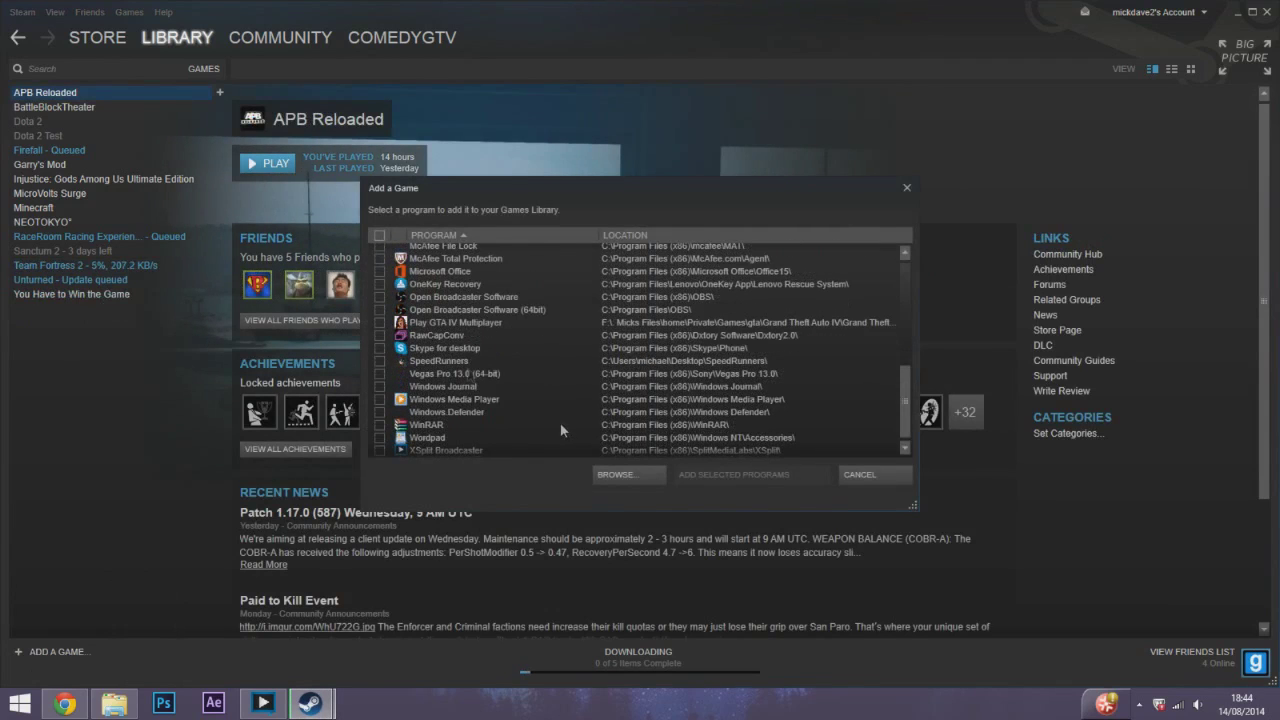
left_click(390, 361)
left_click(379, 361)
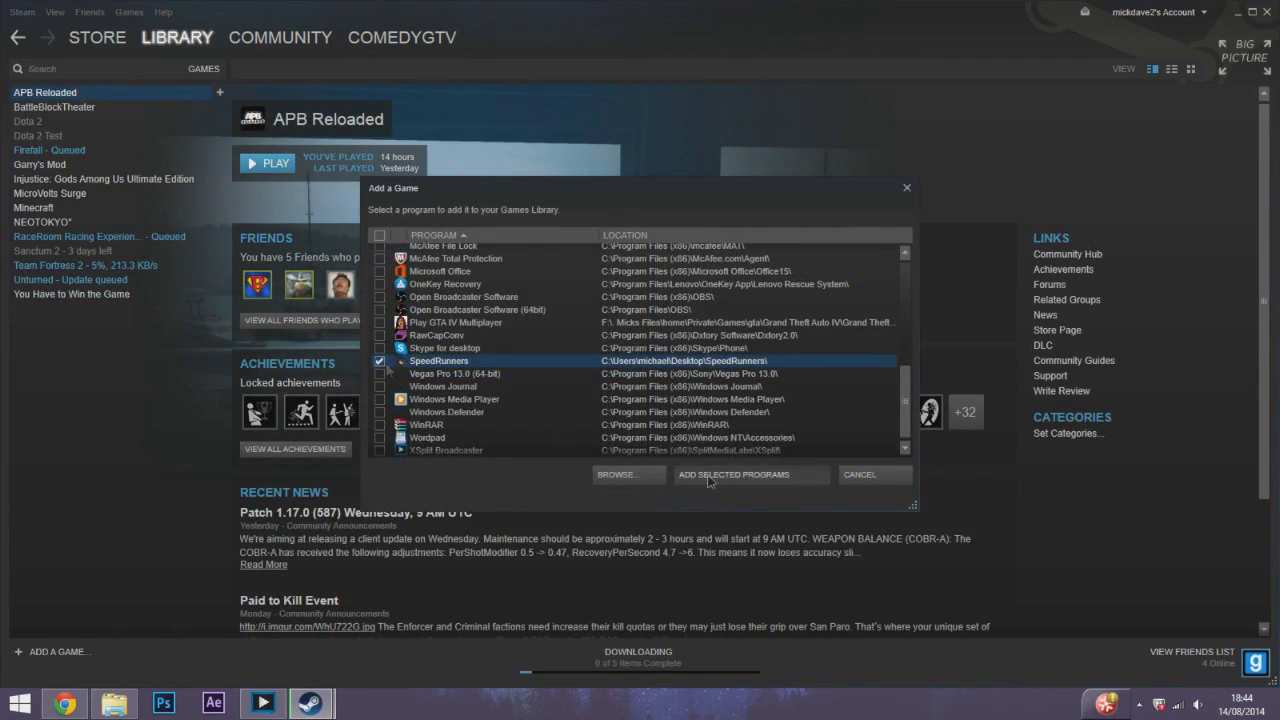
left_click(733, 474)
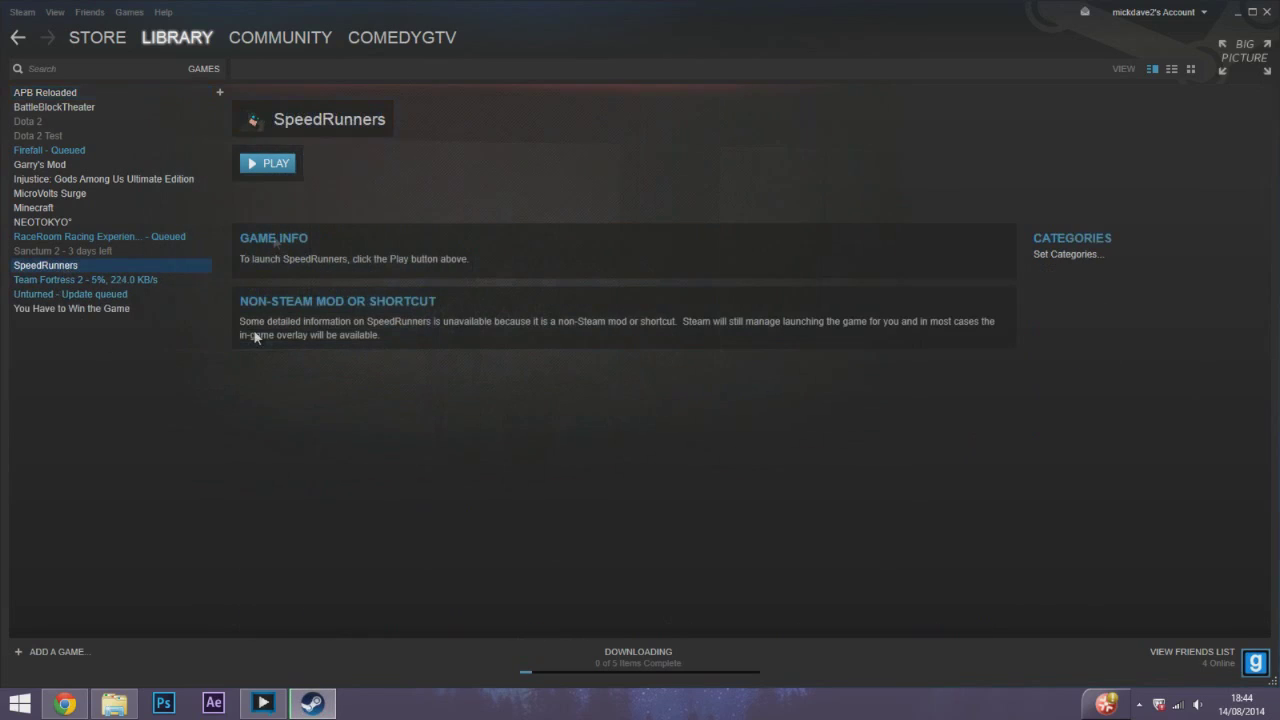
left_click(258, 166)
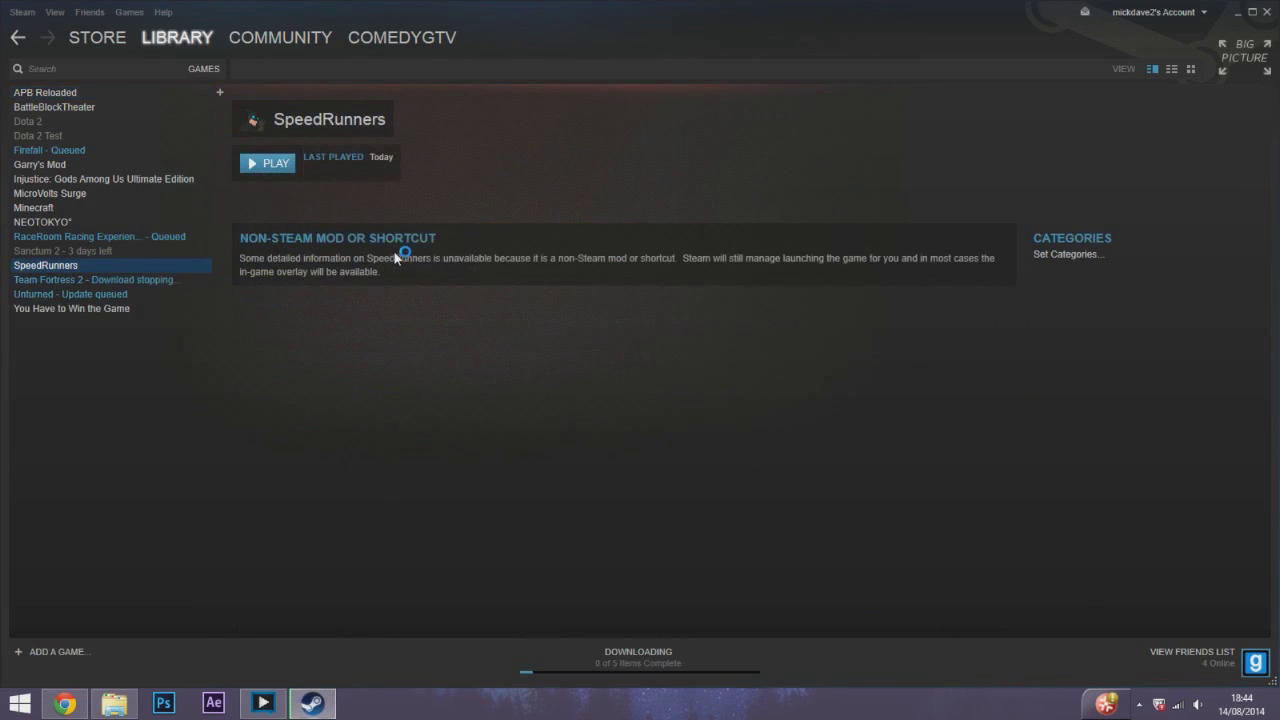
left_click(1237, 12)
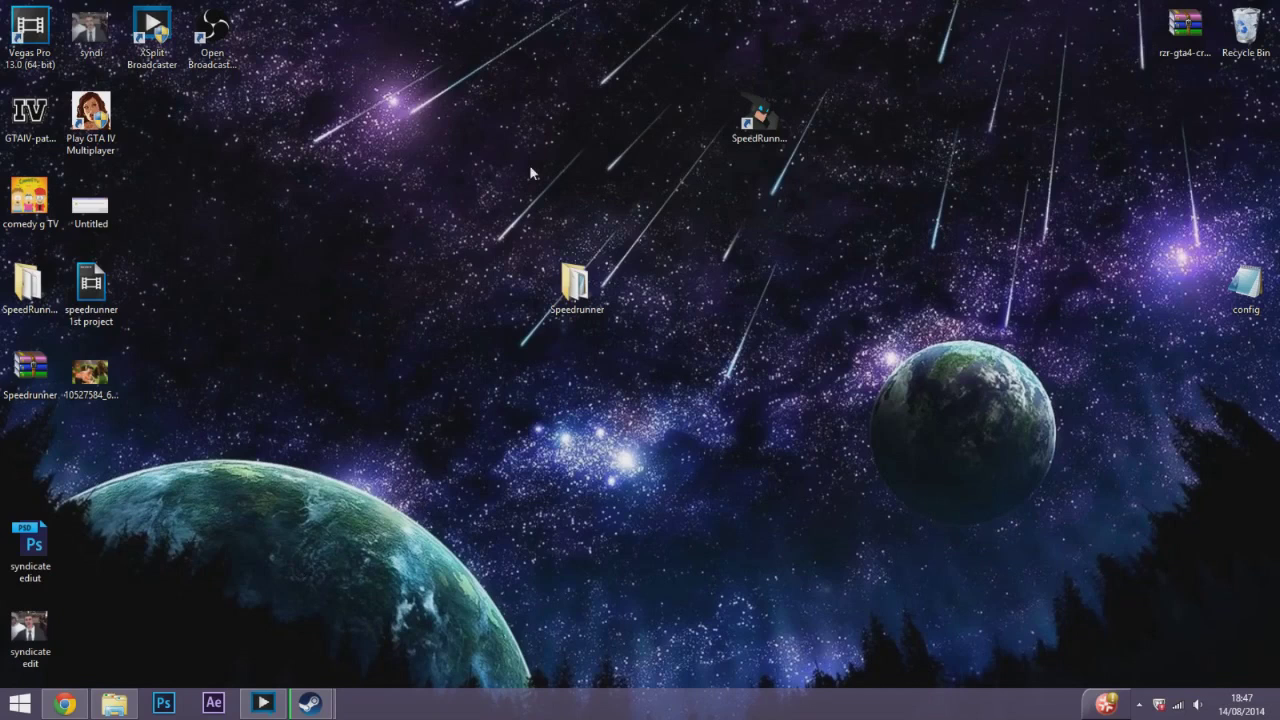
Step: Move the SpeedRunners shortcut lower and enable Run this program as an administrator under Compatibility
left_click_drag(750, 135, 743, 222)
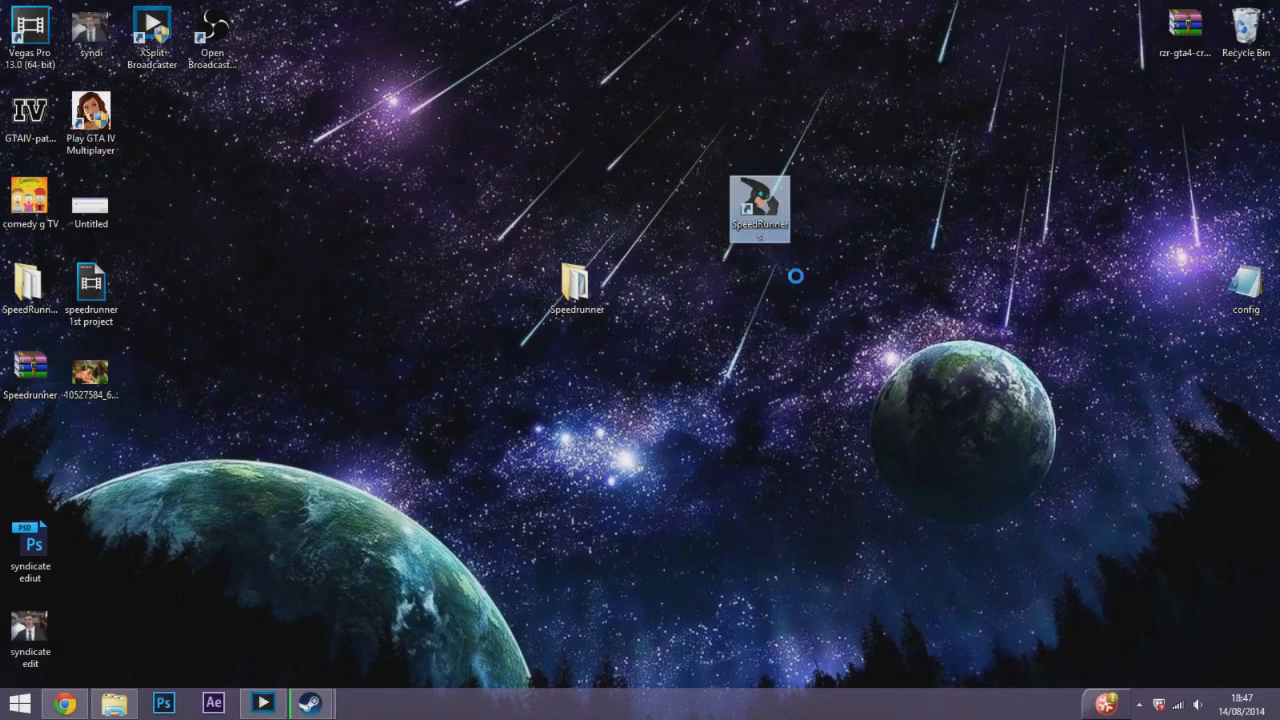
key("shift+F10")
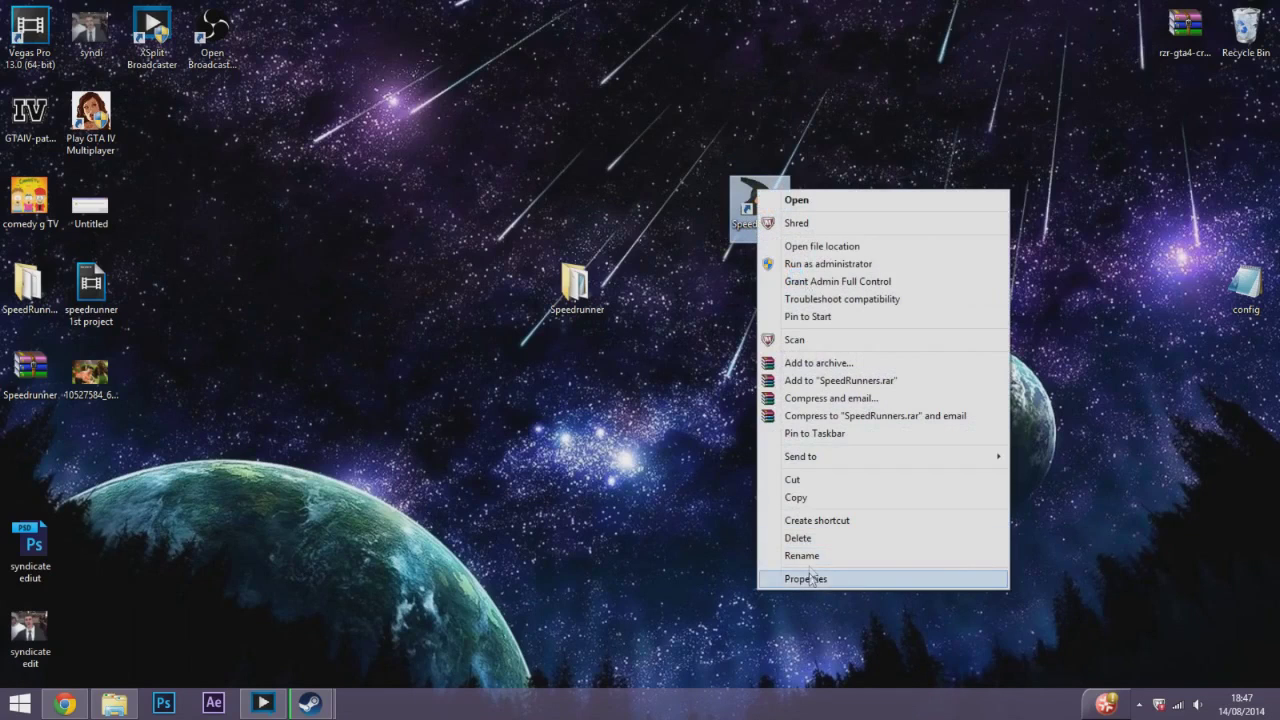
left_click(808, 578)
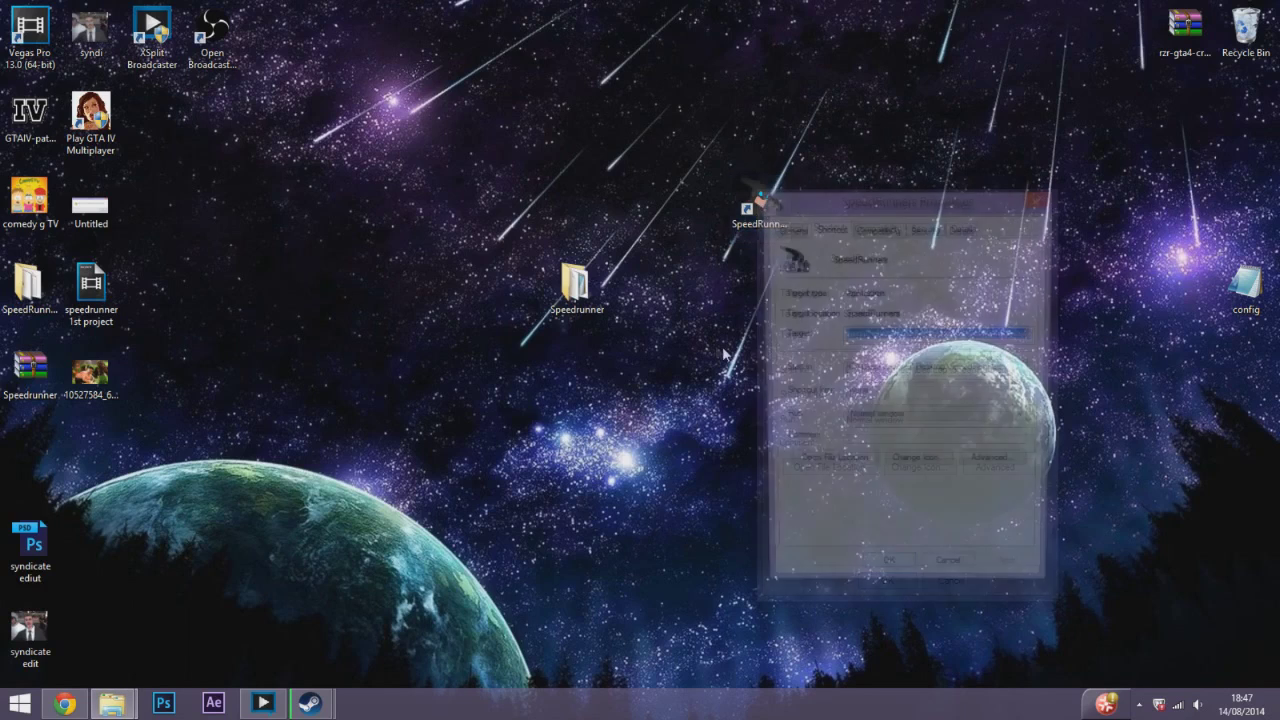
left_click(877, 228)
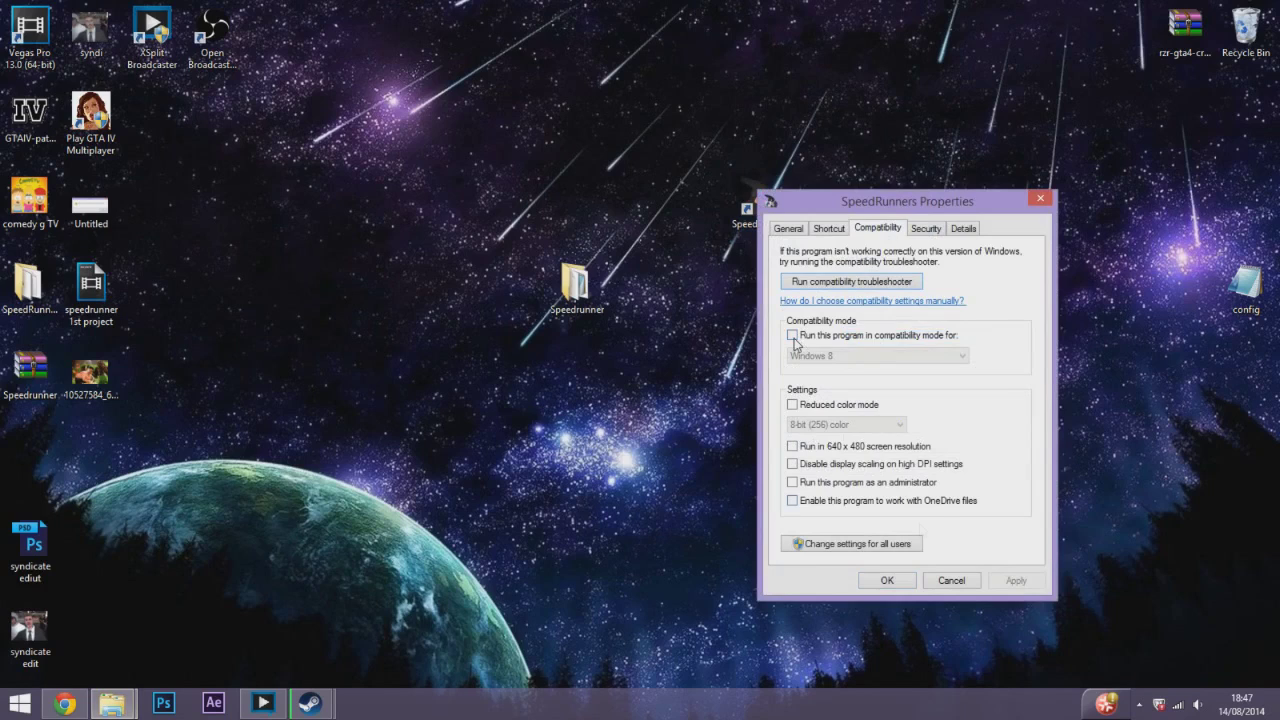
left_click(798, 482)
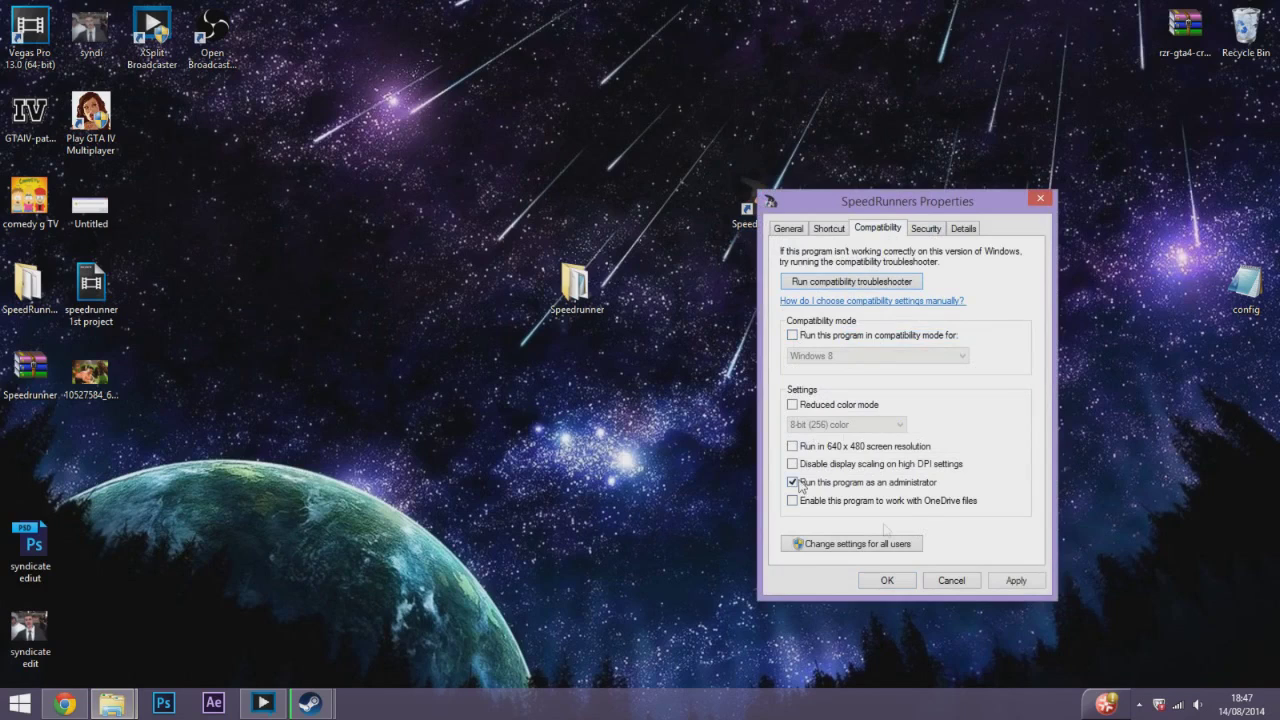
left_click(1027, 584)
left_click(889, 581)
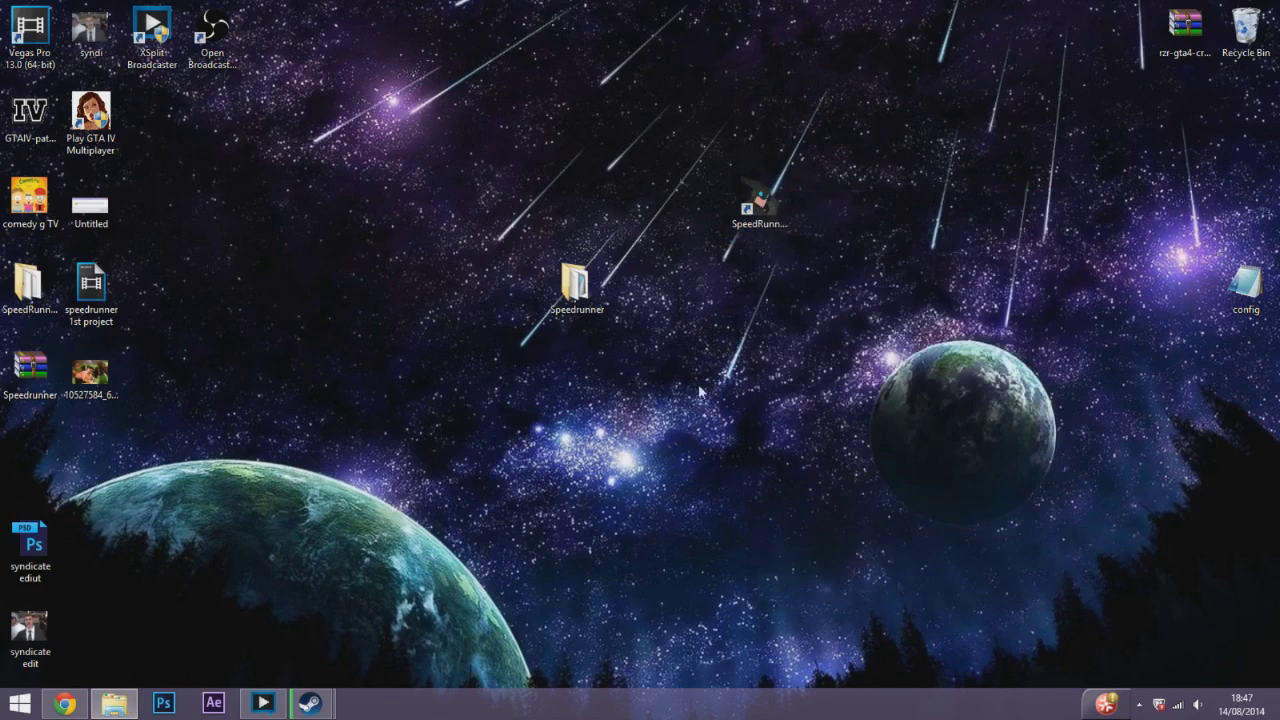